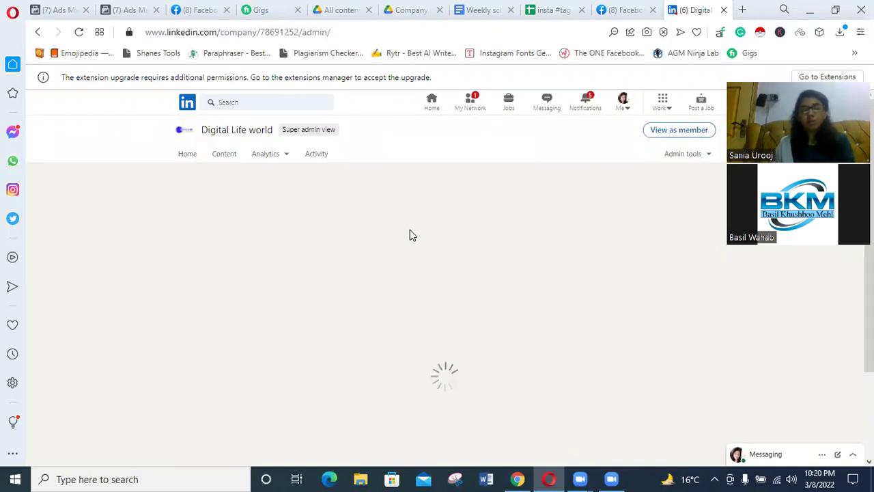
# Look through the published posts on the Digital Life world company page.
pyautogui.scroll(-10, 397, 326)
pyautogui.scroll(-10, 398, 326)
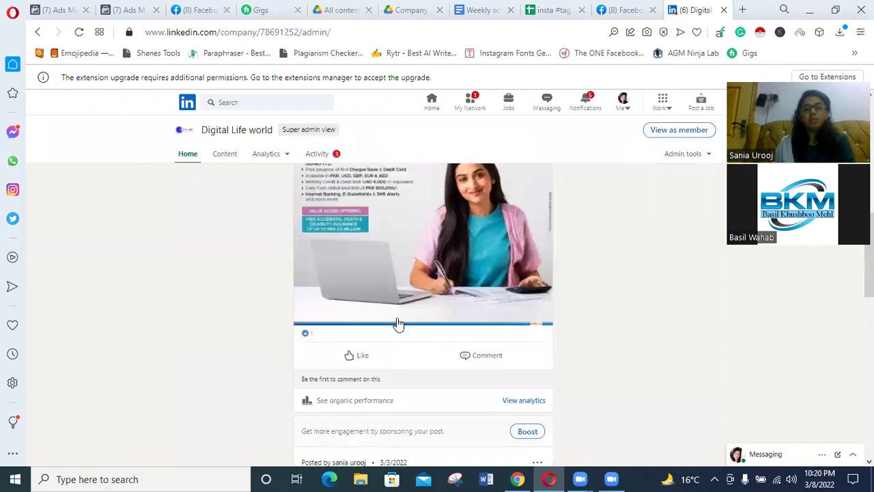
pyautogui.scroll(-3, 401, 314)
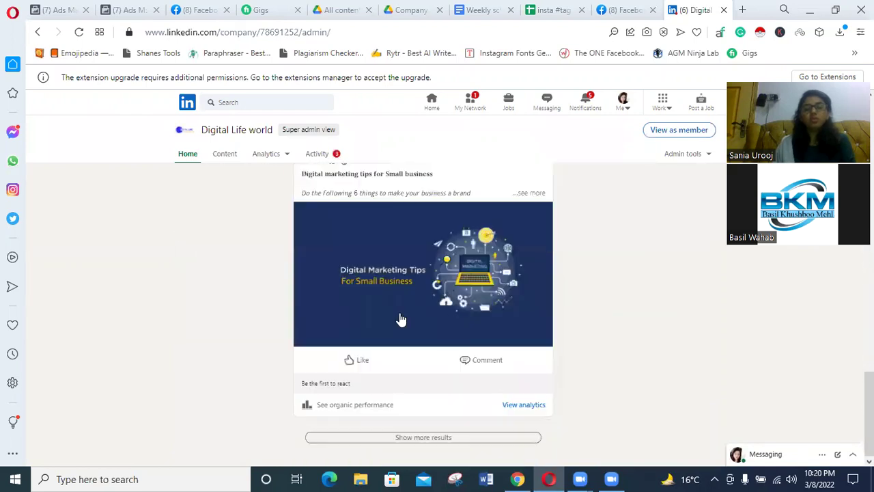
pyautogui.scroll(4, 402, 316)
pyautogui.scroll(-4, 403, 316)
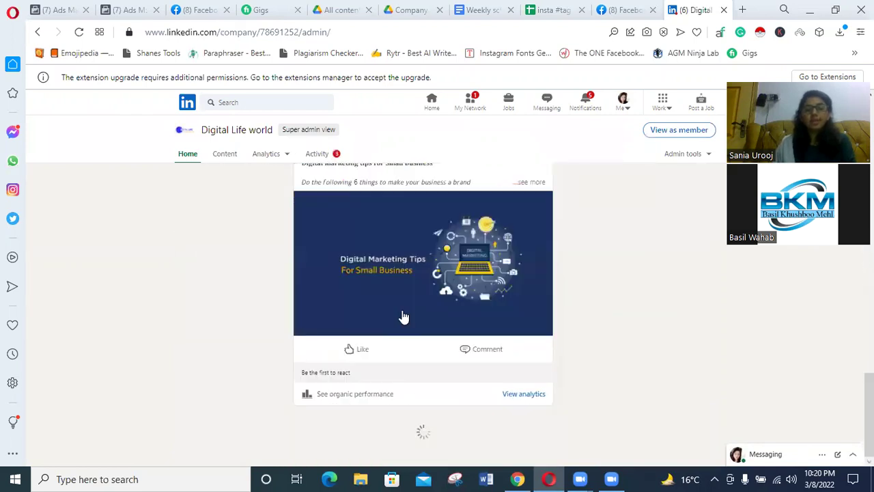
pyautogui.scroll(-1, 401, 314)
pyautogui.scroll(15, 400, 307)
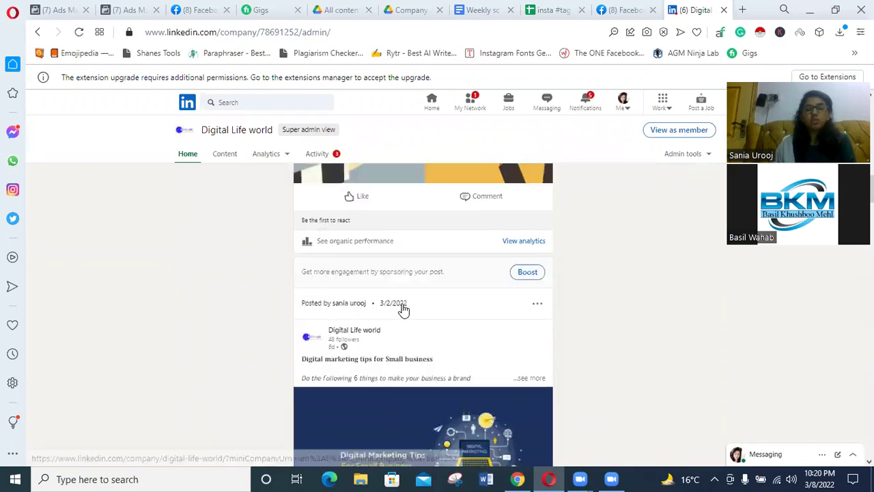
pyautogui.scroll(3, 306, 289)
pyautogui.scroll(-2, 444, 280)
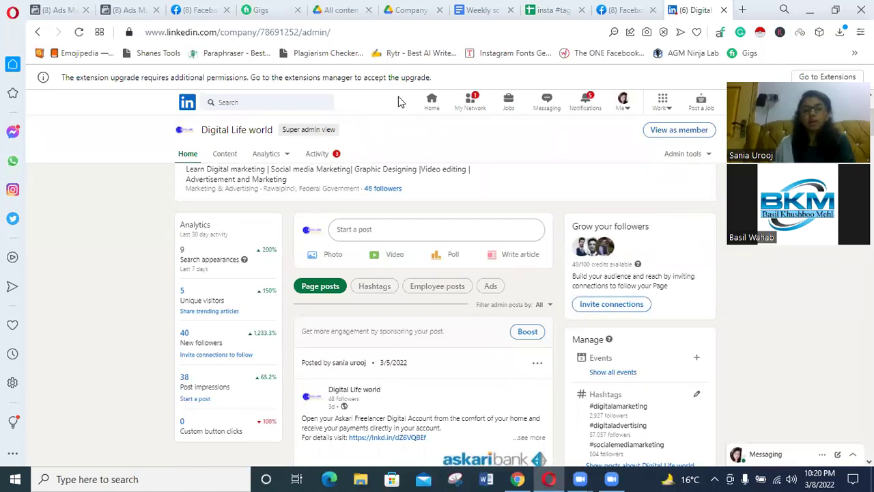
# Start inviting connections to follow the page and select the first eight people in the list.
pyautogui.click(612, 305)
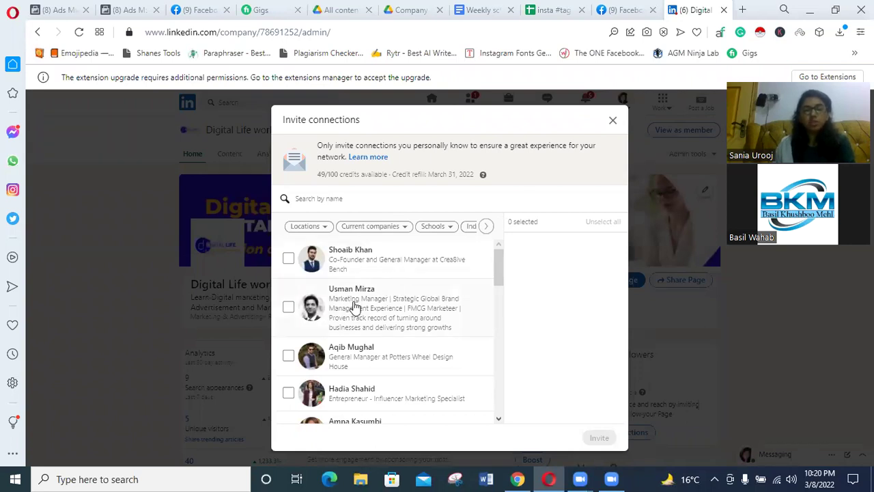
pyautogui.click(288, 260)
pyautogui.click(288, 307)
pyautogui.click(288, 355)
pyautogui.click(288, 393)
pyautogui.scroll(-2, 288, 314)
pyautogui.click(288, 302)
pyautogui.click(288, 339)
pyautogui.click(288, 374)
pyautogui.click(288, 407)
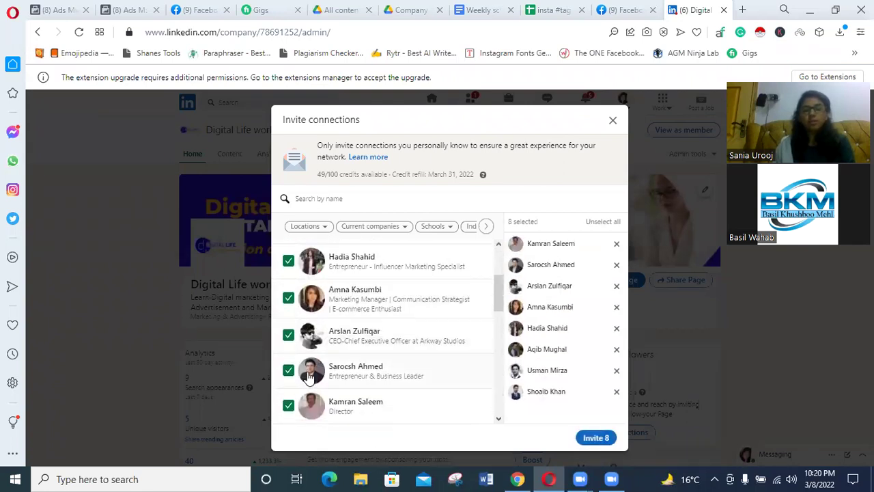
# Select the next ten connections, from the RUNWAY PAKISTAN business development manager through the principal software engineer at Ciklum.
pyautogui.scroll(-2, 308, 381)
pyautogui.click(289, 318)
pyautogui.click(288, 361)
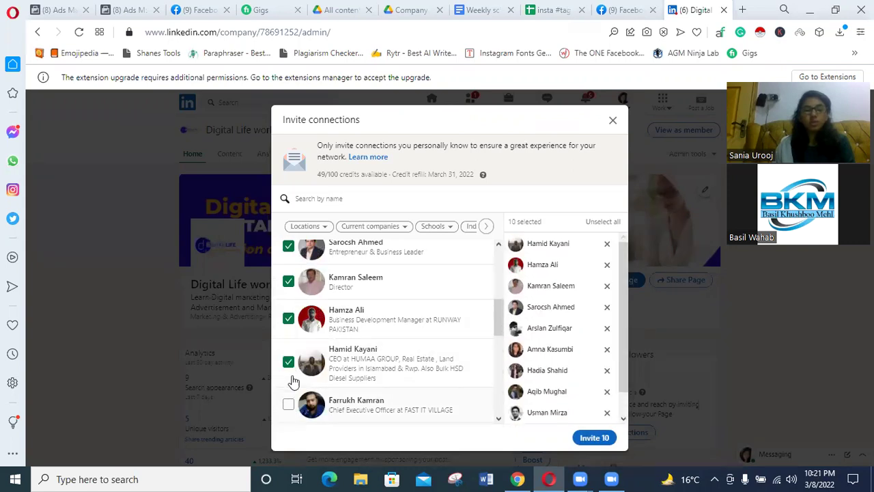
pyautogui.scroll(-2, 292, 381)
pyautogui.click(289, 280)
pyautogui.click(288, 314)
pyautogui.click(288, 351)
pyautogui.click(288, 386)
pyautogui.click(288, 419)
pyautogui.scroll(-2, 288, 415)
pyautogui.click(288, 335)
pyautogui.click(288, 368)
pyautogui.click(288, 403)
pyautogui.scroll(-2, 288, 393)
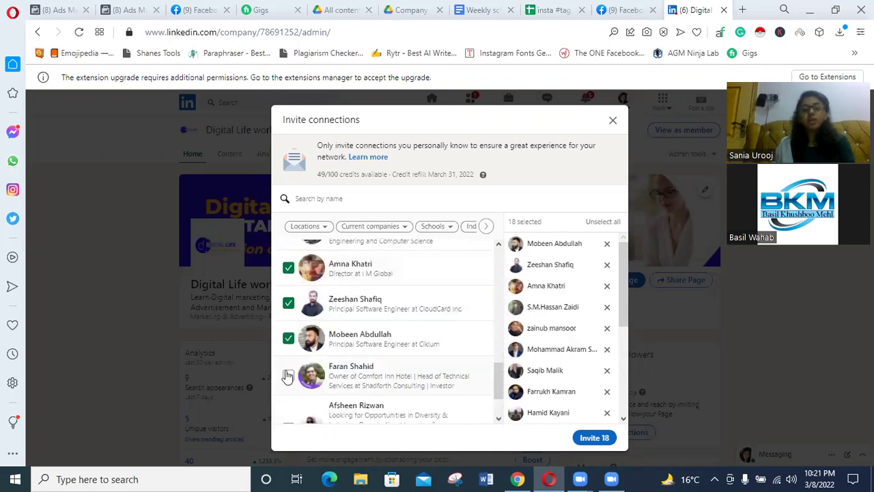
# Select the next six connections, from the Comfort Inn Hotel owner through the managing director at Synergy Inc.
pyautogui.click(288, 376)
pyautogui.scroll(-2, 290, 383)
pyautogui.click(293, 370)
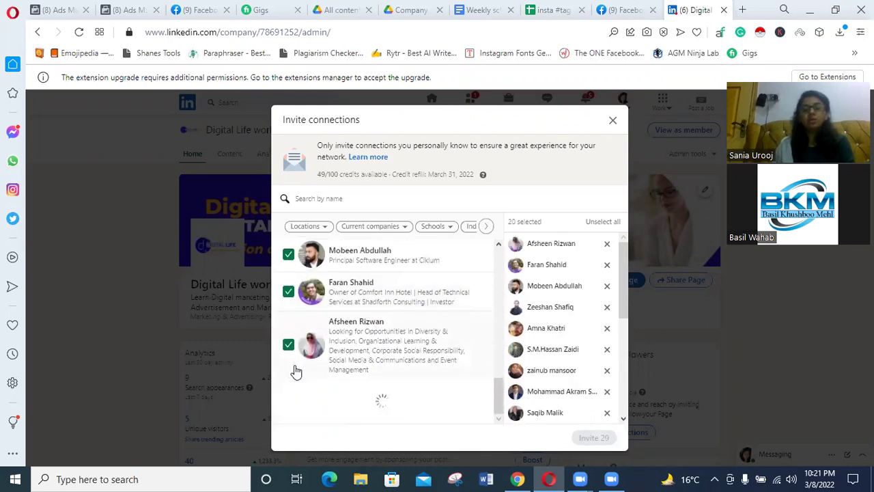
pyautogui.scroll(-2, 283, 368)
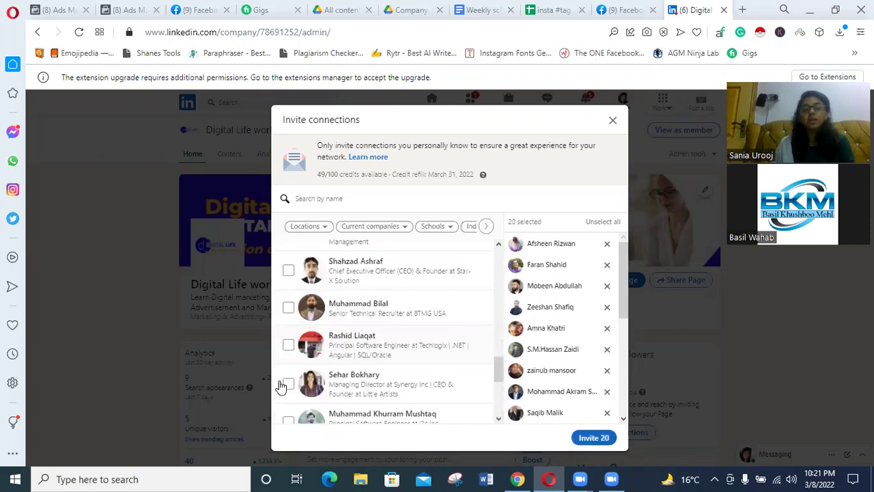
pyautogui.scroll(1, 297, 343)
pyautogui.click(288, 333)
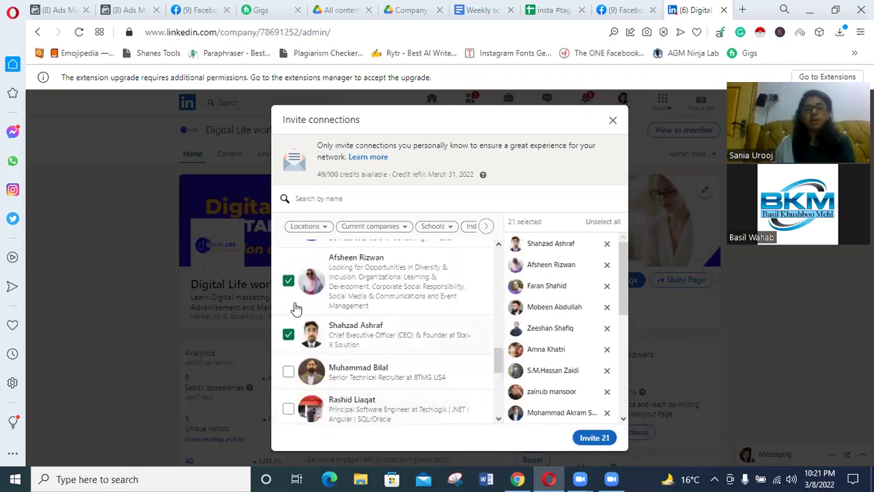
pyautogui.scroll(-1, 295, 308)
pyautogui.click(292, 308)
pyautogui.scroll(-1, 294, 300)
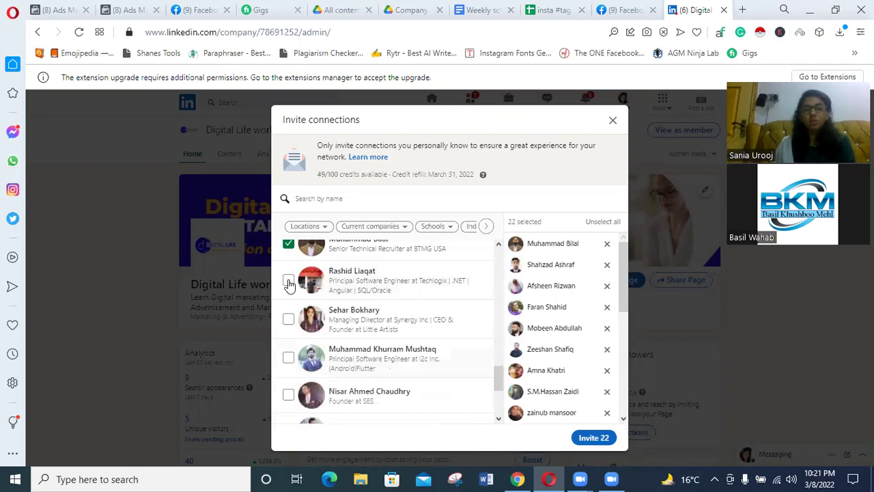
pyautogui.click(289, 283)
pyautogui.scroll(-1, 288, 266)
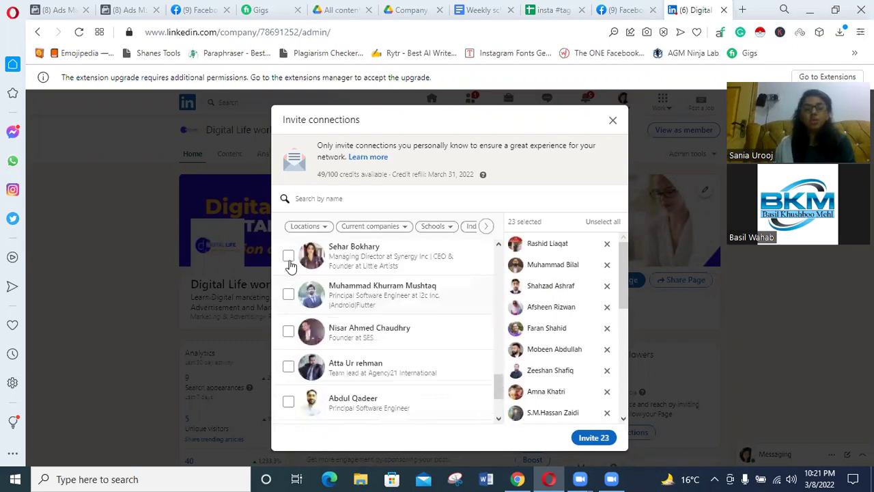
pyautogui.click(289, 262)
# Select the next five connections, from the principal software engineer at i2c Inc. through the CEO at Three Ace Technologies.
pyautogui.scroll(1, 289, 359)
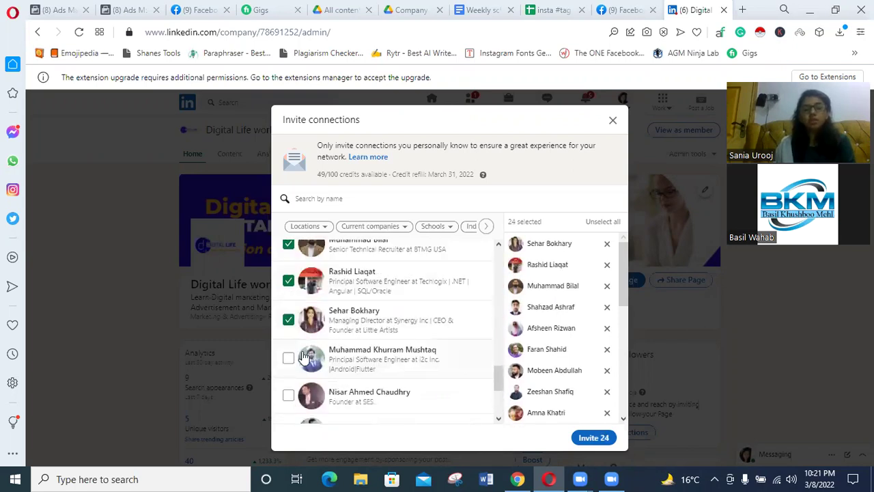
pyautogui.click(289, 358)
pyautogui.scroll(-1, 301, 352)
pyautogui.click(291, 333)
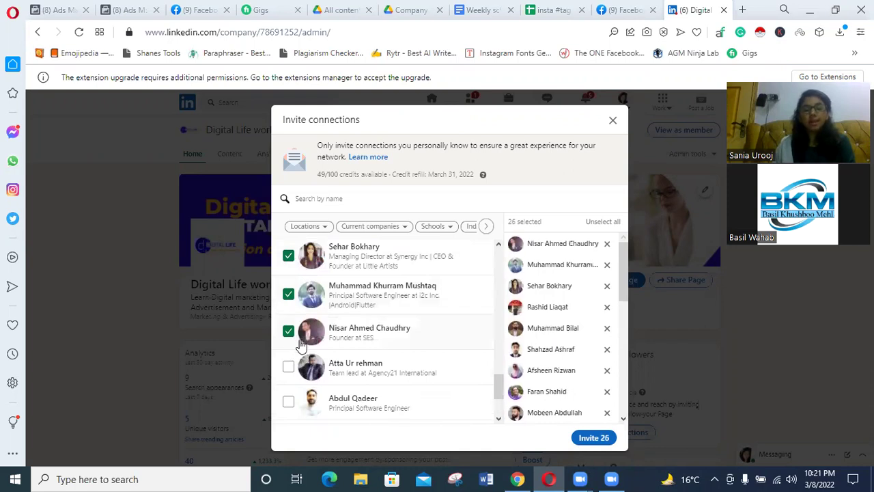
pyautogui.scroll(-1, 300, 345)
pyautogui.click(288, 293)
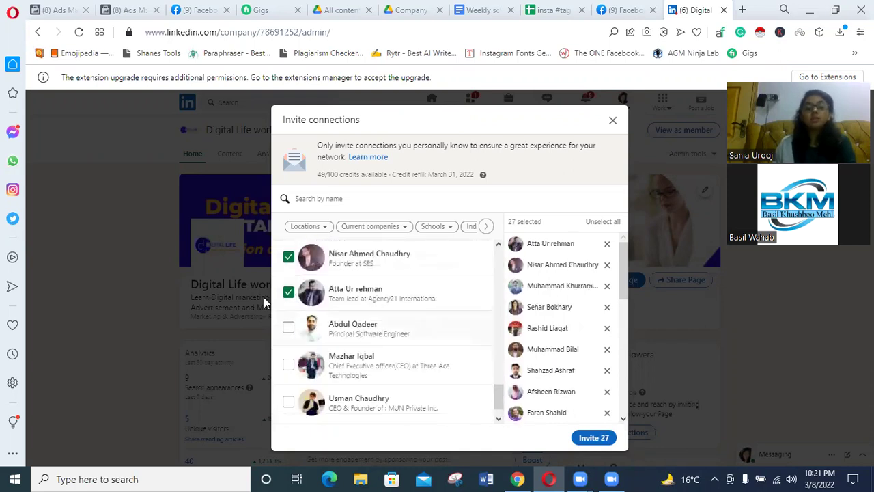
pyautogui.scroll(-1, 280, 304)
pyautogui.click(336, 306)
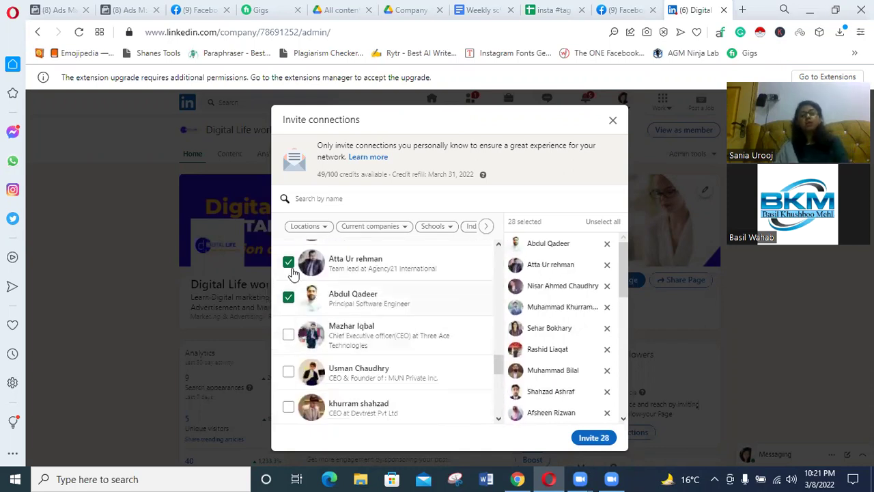
pyautogui.scroll(-2, 292, 272)
pyautogui.click(290, 271)
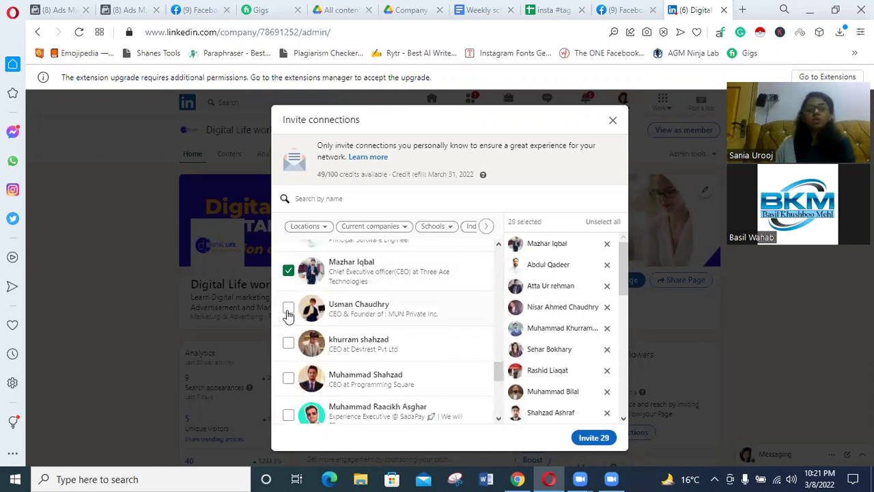
# Select the next six connections, from the founder of MUN Private Inc. through the managing director at Finesse Beverages.
pyautogui.scroll(-1, 288, 315)
pyautogui.scroll(1, 289, 315)
pyautogui.click(289, 295)
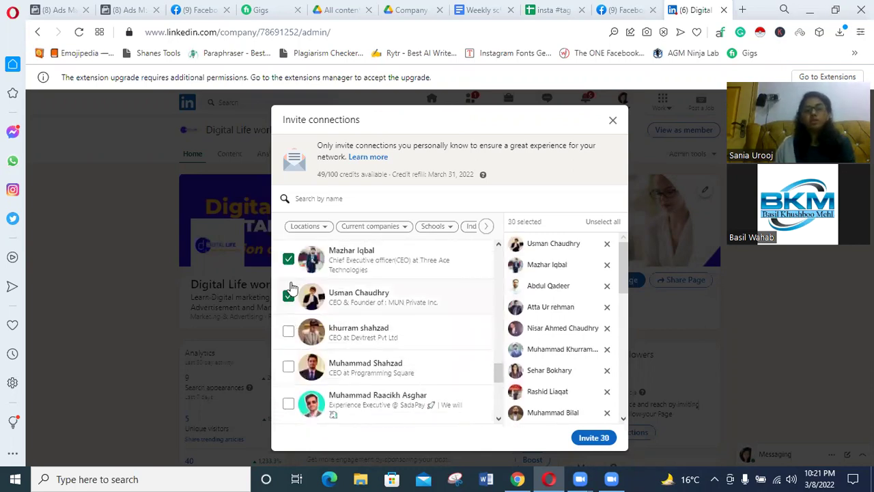
pyautogui.scroll(-1, 292, 287)
pyautogui.click(289, 281)
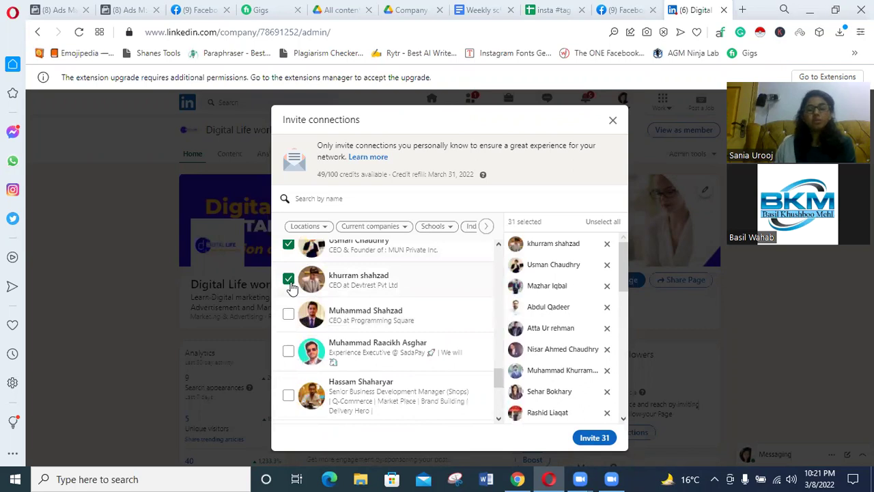
pyautogui.click(290, 346)
pyautogui.scroll(-1, 292, 335)
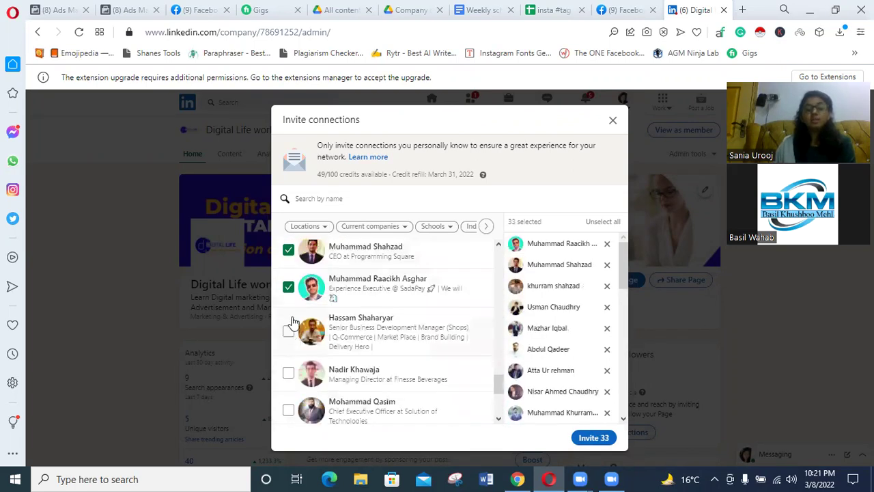
pyautogui.click(289, 329)
pyautogui.scroll(-1, 290, 321)
pyautogui.click(289, 309)
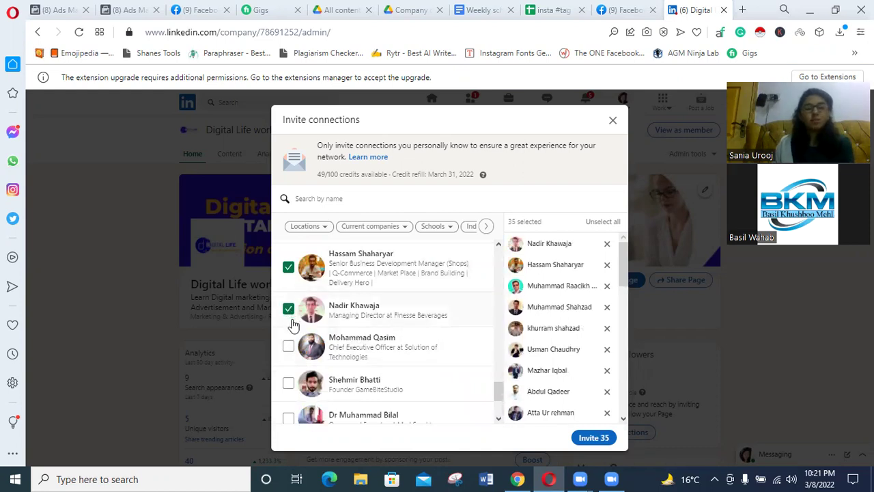
# Select the next six connections, from the CEO at Solution of Technologies through the founder at Code Conventions.
pyautogui.scroll(-1, 287, 294)
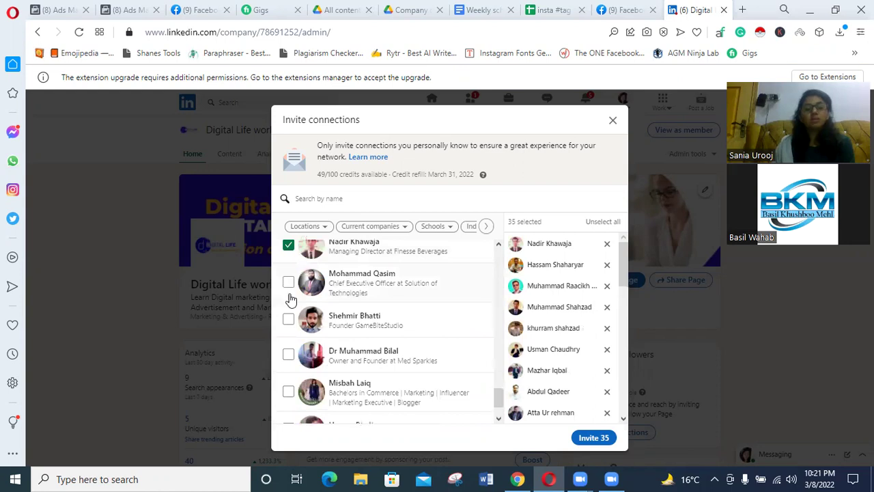
pyautogui.click(289, 282)
pyautogui.click(289, 325)
pyautogui.scroll(-1, 289, 326)
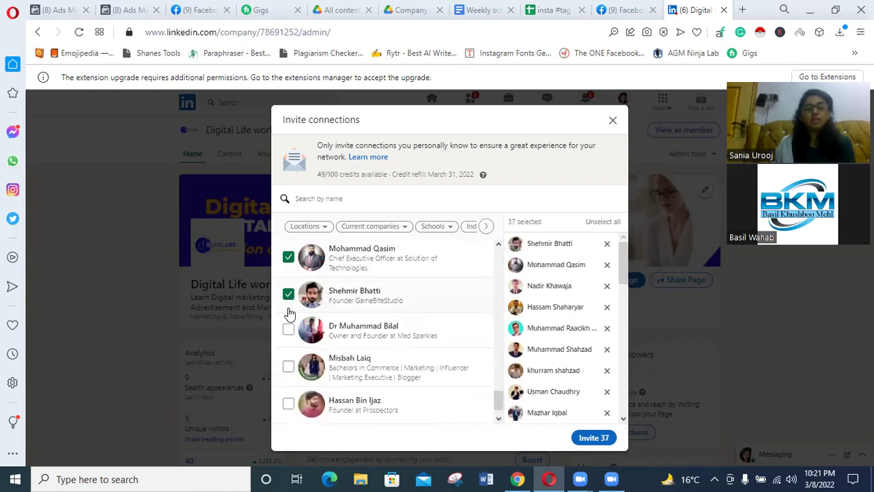
pyautogui.scroll(-1, 289, 312)
pyautogui.click(289, 299)
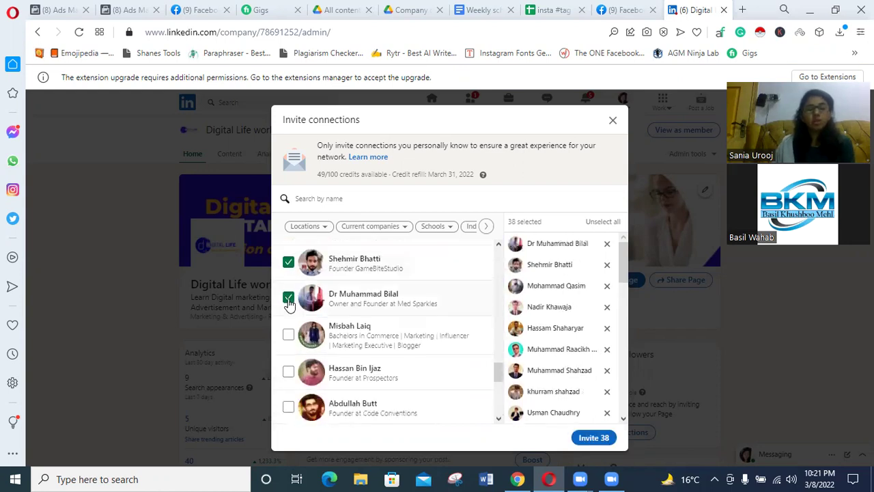
pyautogui.click(289, 335)
pyautogui.scroll(-1, 290, 331)
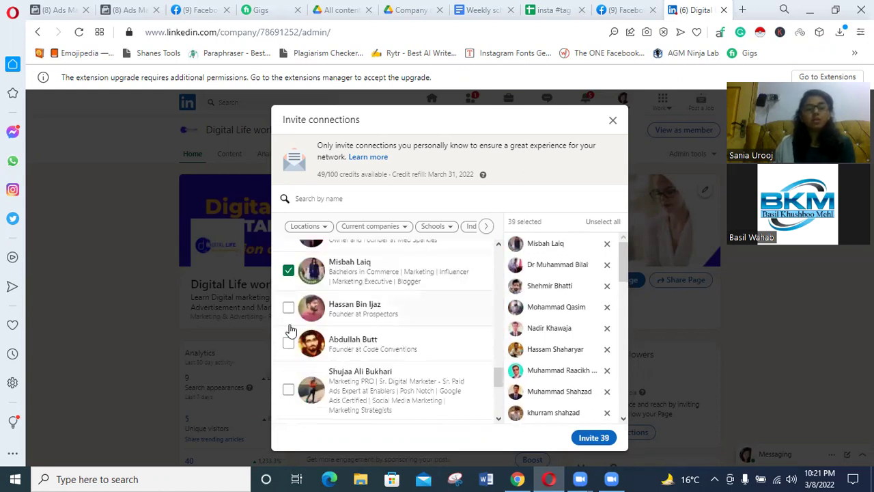
pyautogui.click(289, 309)
pyautogui.click(289, 343)
pyautogui.scroll(-1, 292, 321)
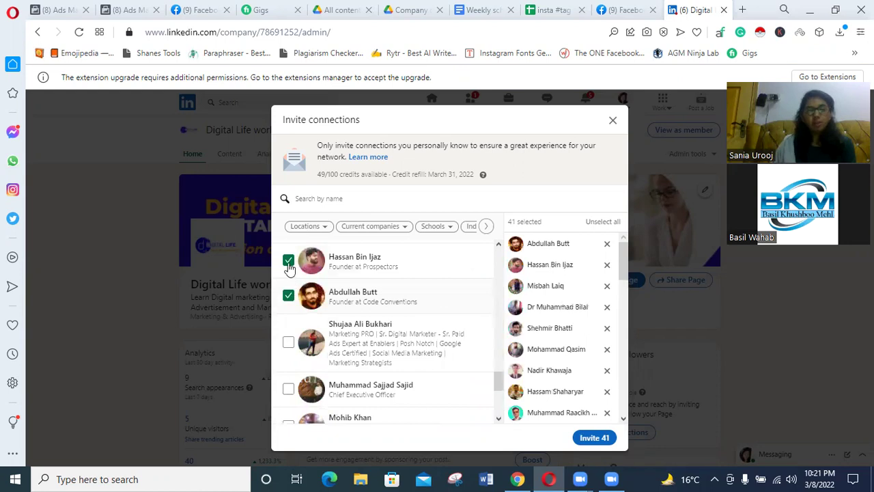
# Select the next eight connections, from the Enablers paid ads expert through the founder of Khyber Group of Companies.
pyautogui.scroll(-2, 286, 307)
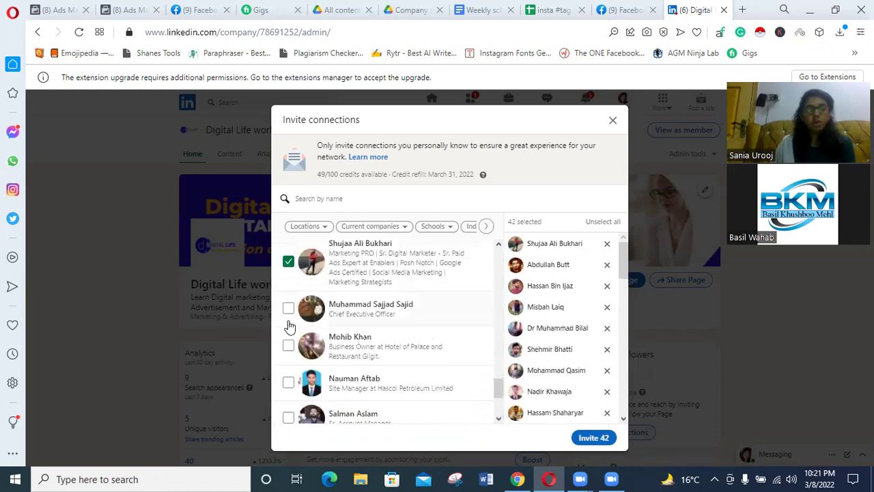
pyautogui.click(289, 309)
pyautogui.scroll(-1, 290, 309)
pyautogui.click(288, 285)
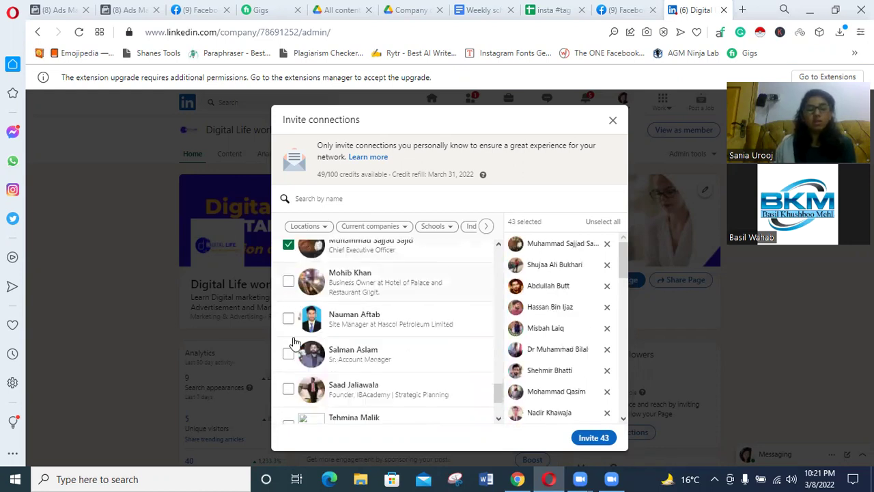
pyautogui.scroll(-1, 289, 295)
pyautogui.click(289, 295)
pyautogui.click(289, 295)
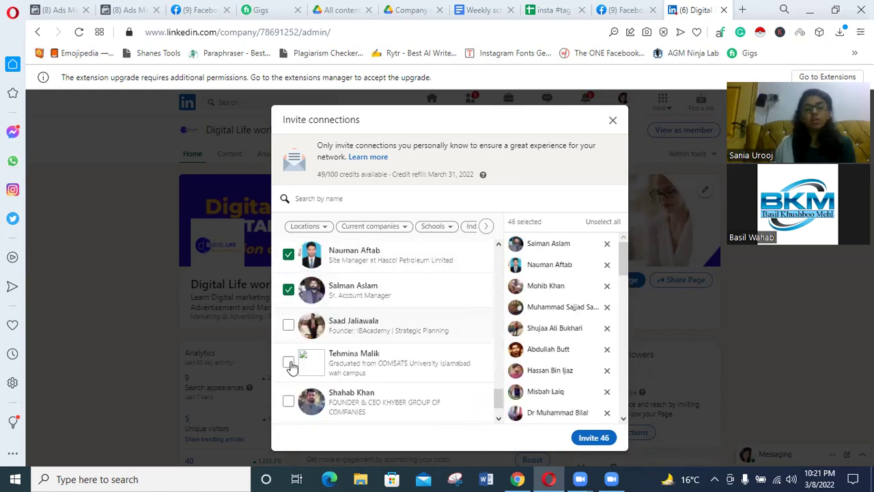
pyautogui.click(288, 326)
pyautogui.click(290, 363)
pyautogui.scroll(-1, 290, 363)
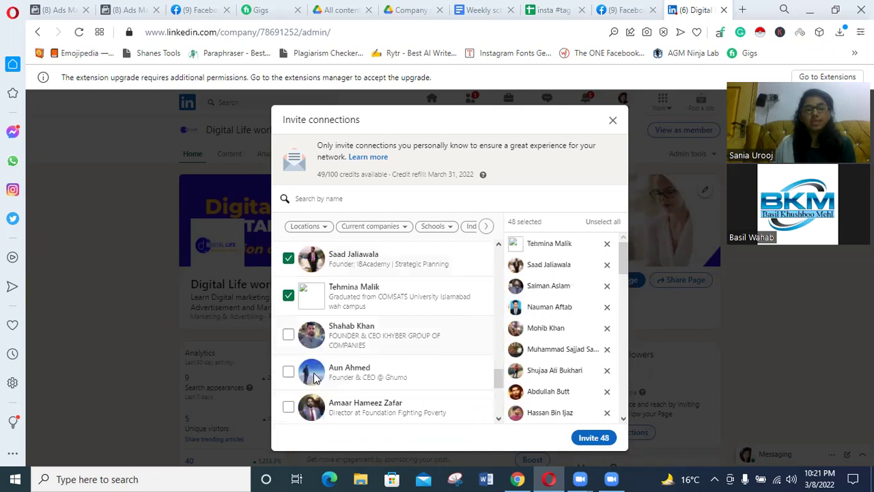
pyautogui.click(289, 337)
pyautogui.scroll(-1, 290, 341)
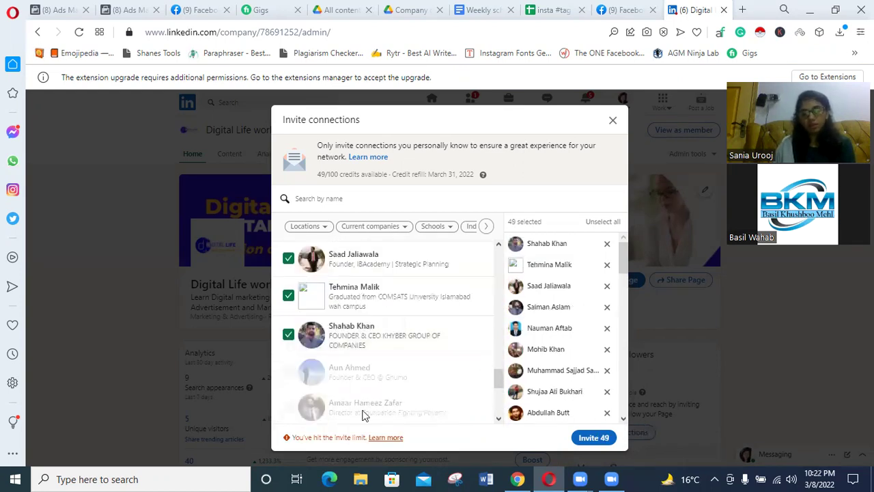
# Deselect the last chosen connection and send the page-follow invitations to the remaining 48, closing the confirmation.
pyautogui.click(288, 333)
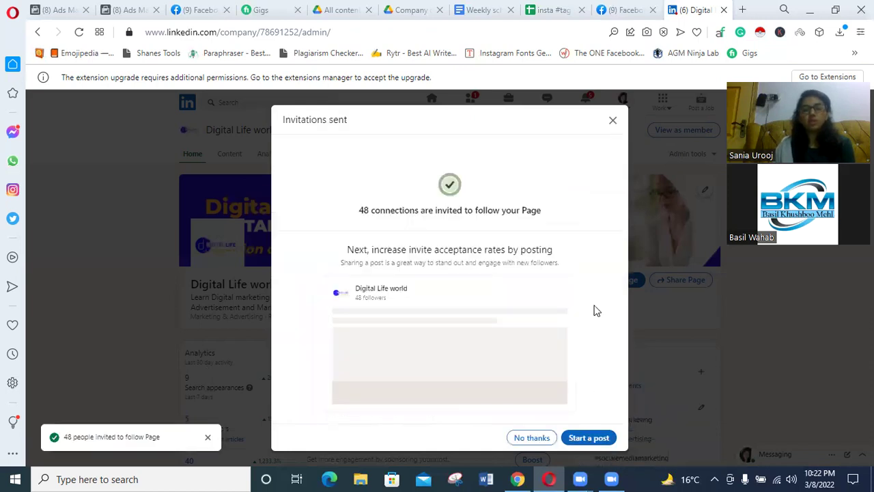
pyautogui.press('Escape')
pyautogui.scroll(-3, 694, 332)
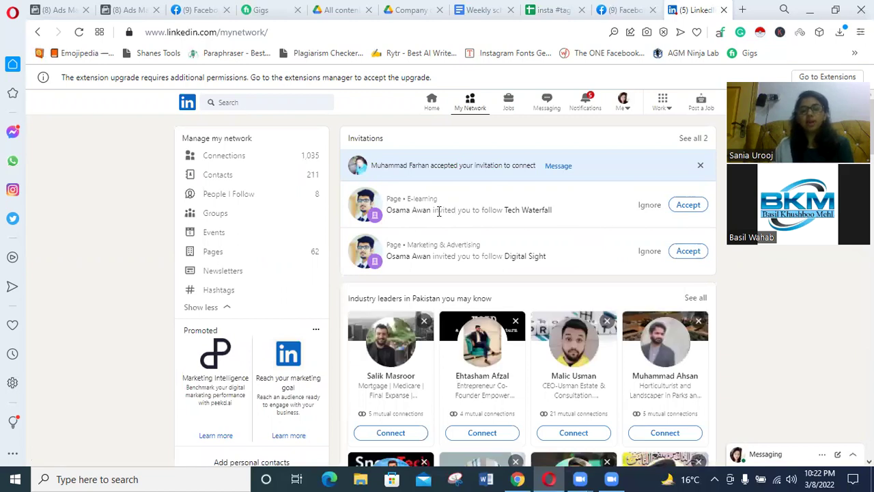
# Accept the pending page invitations to follow Tech Waterfall and Digital Sight.
pyautogui.moveTo(551, 210); pyautogui.dragTo(432, 212)
pyautogui.moveTo(493, 211); pyautogui.dragTo(432, 211)
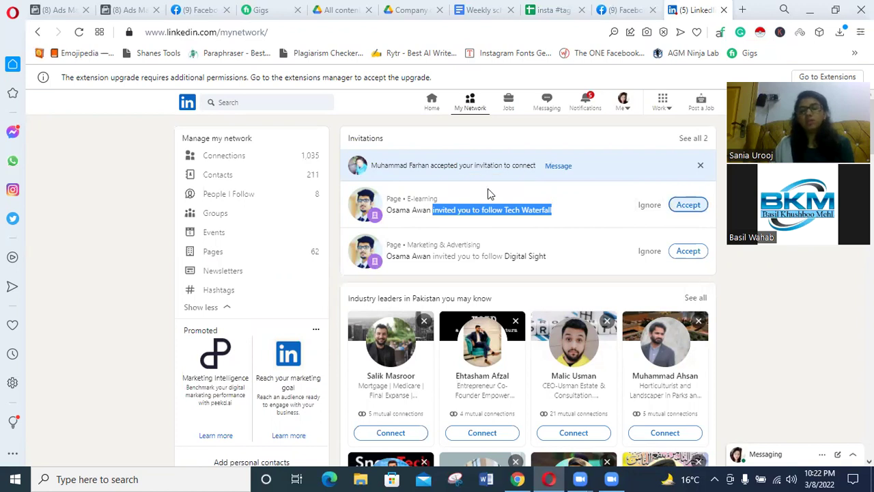
pyautogui.click(688, 204)
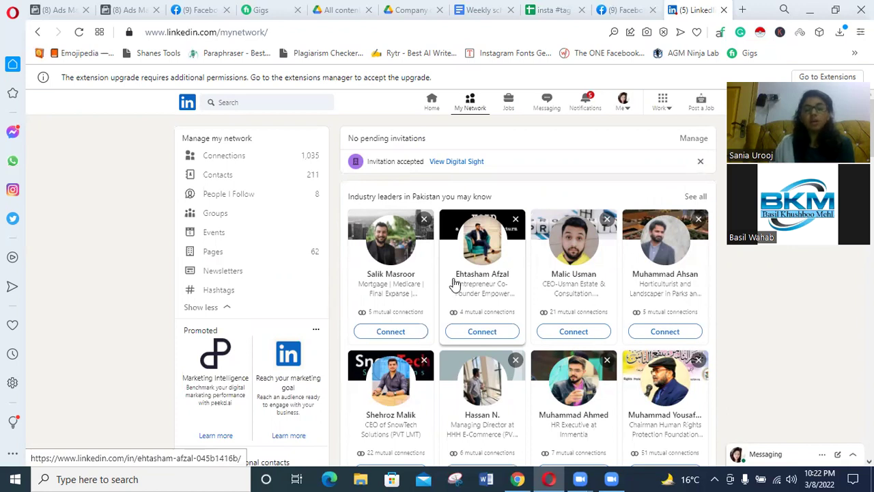
# Look through the recent LinkedIn notifications, including job alerts and shared posts.
pyautogui.click(585, 103)
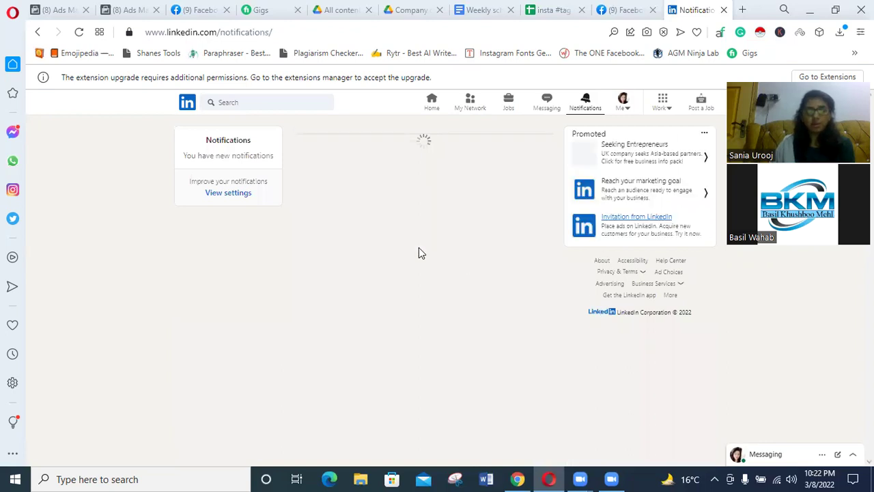
pyautogui.scroll(-1, 440, 282)
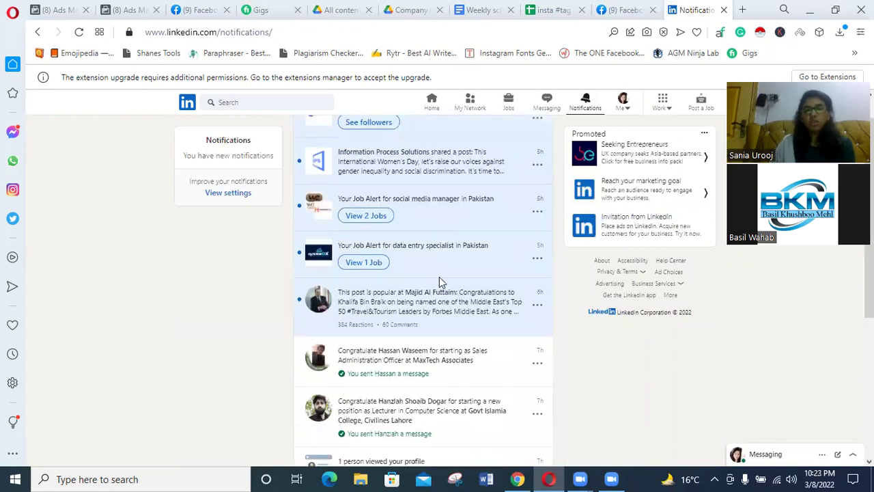
# Search the LinkedIn job listings for receptionist using the suggested search term.
pyautogui.click(507, 109)
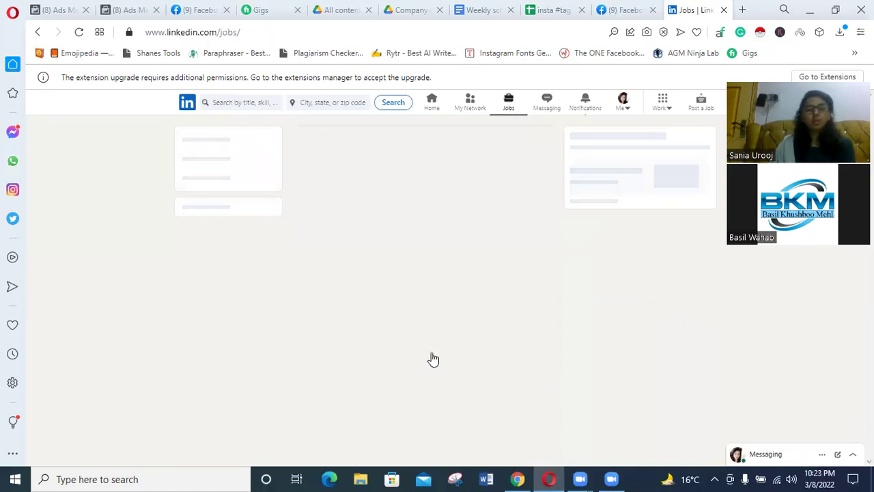
pyautogui.click(267, 104)
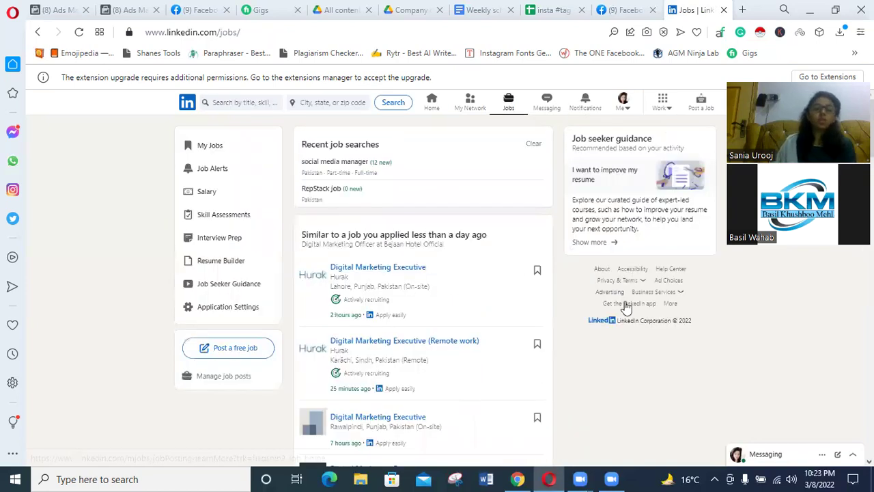
pyautogui.write('re')
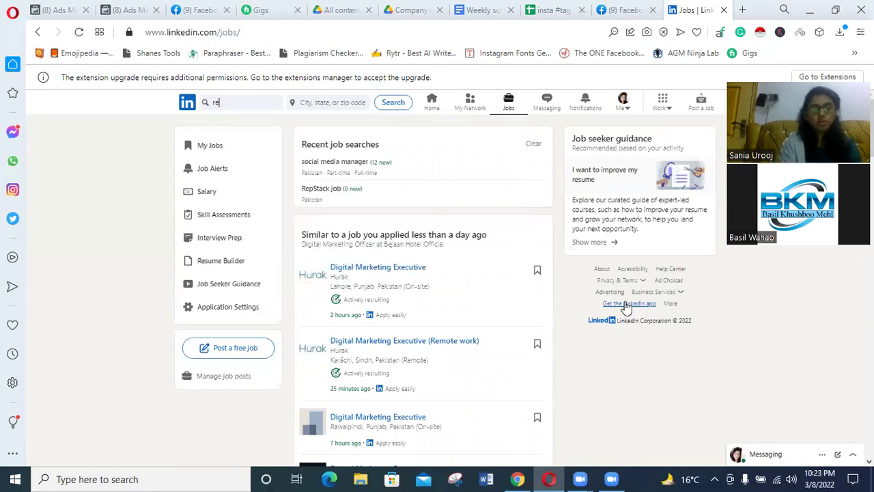
pyautogui.write('cept')
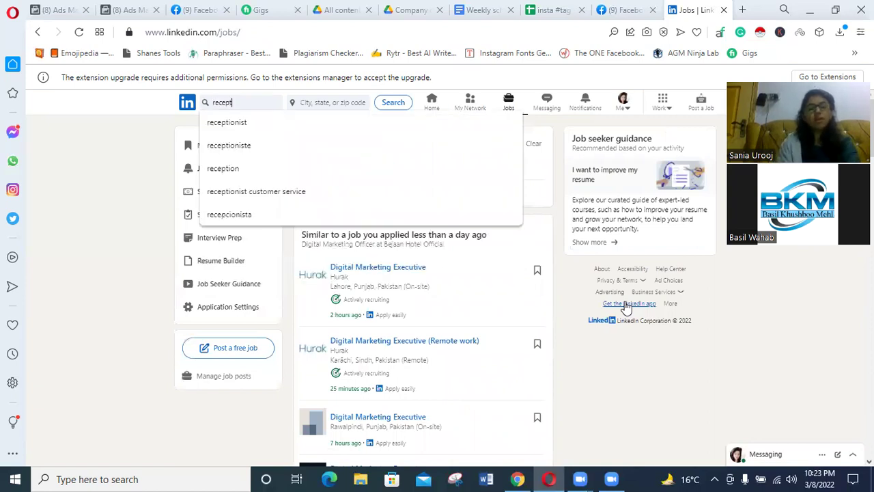
pyautogui.click(244, 122)
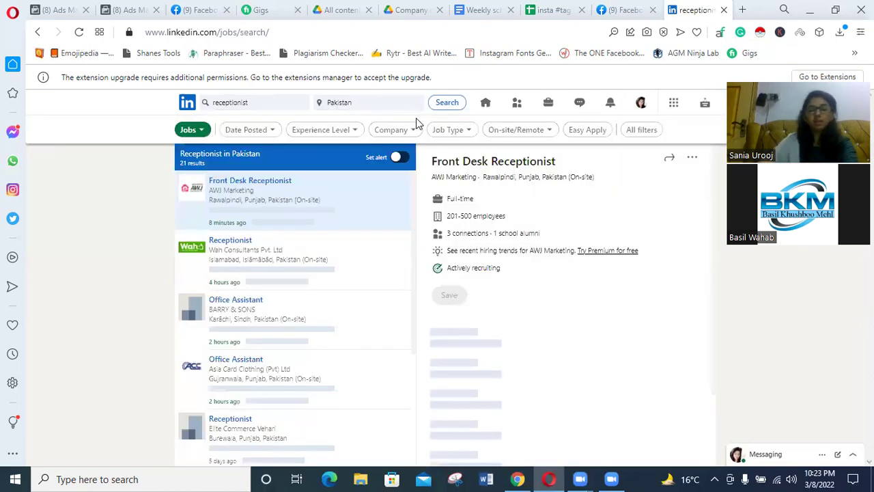
# Change the receptionist job search location to Islamabad, Islāmābād, Pakistan and run the search.
pyautogui.press('BackSpace')
pyautogui.press('BackSpace')
pyautogui.press('BackSpace')
pyautogui.press('BackSpace')
pyautogui.press('BackSpace')
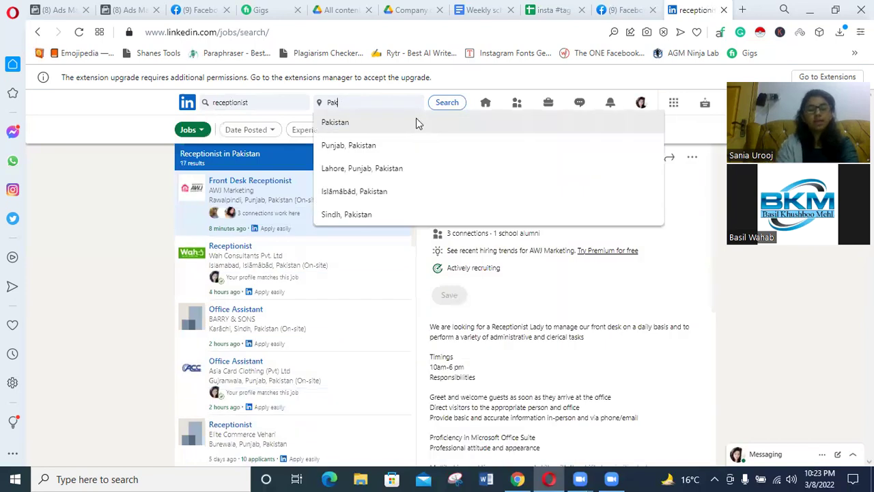
pyautogui.press('BackSpace')
pyautogui.press('BackSpace')
pyautogui.press('BackSpace')
pyautogui.write('Islam')
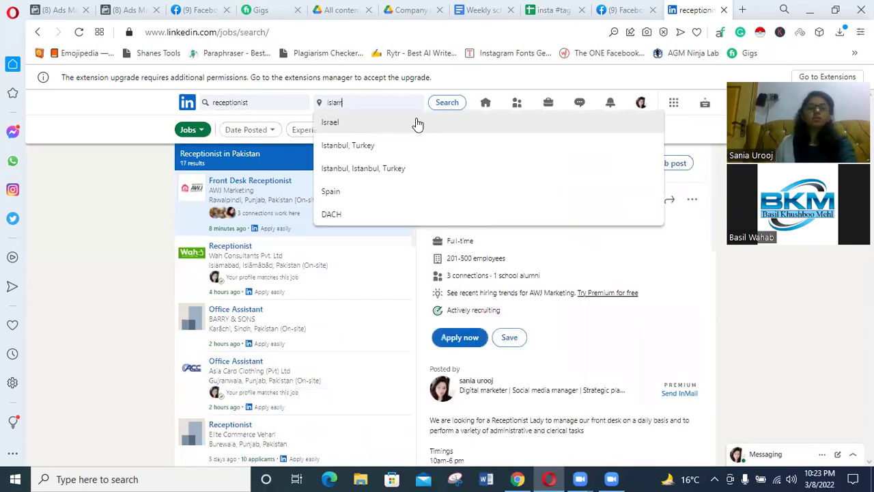
pyautogui.write('abad')
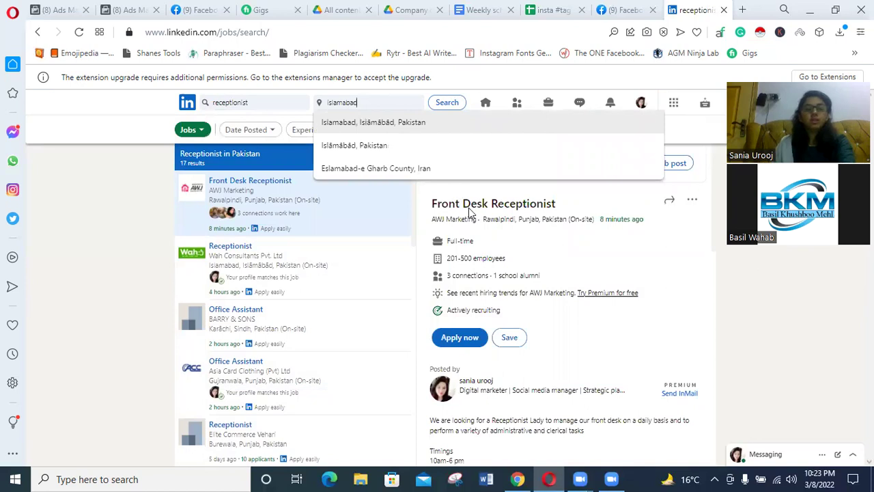
pyautogui.press('Return')
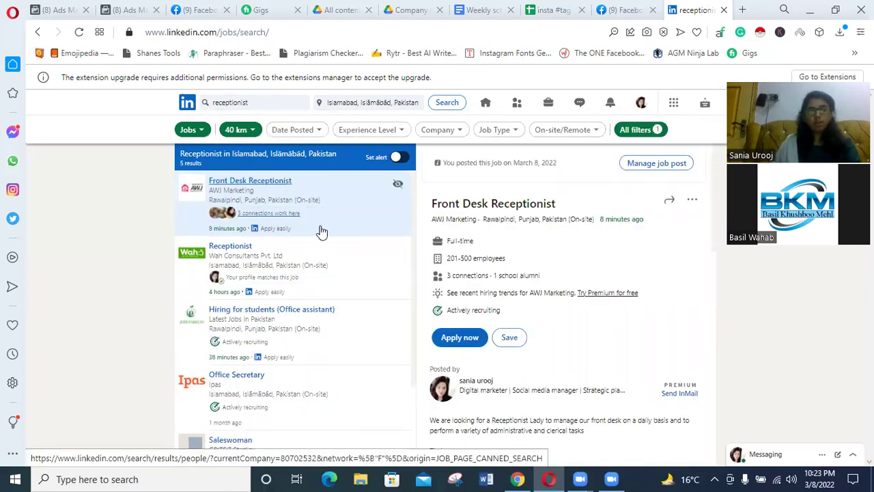
# Apply to the Front Desk Receptionist job at AWJ Marketing and close the application confirmation.
pyautogui.moveTo(135, 259); pyautogui.dragTo(170, 256)
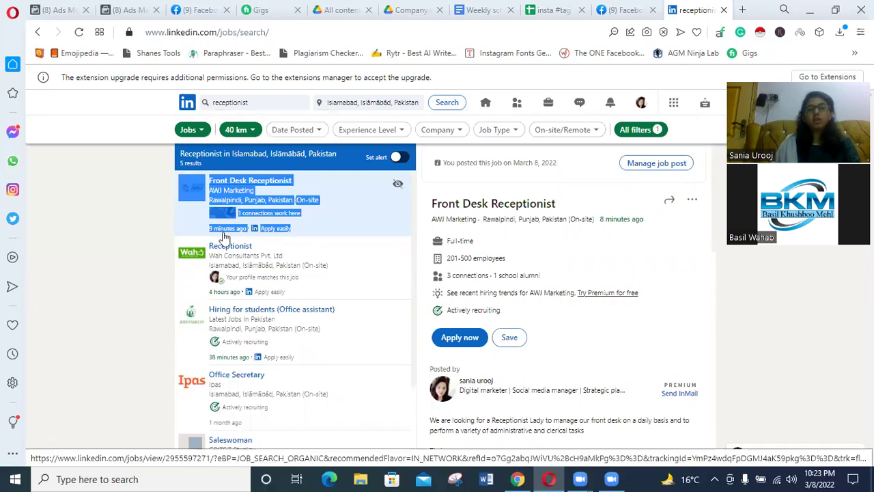
pyautogui.click(685, 266)
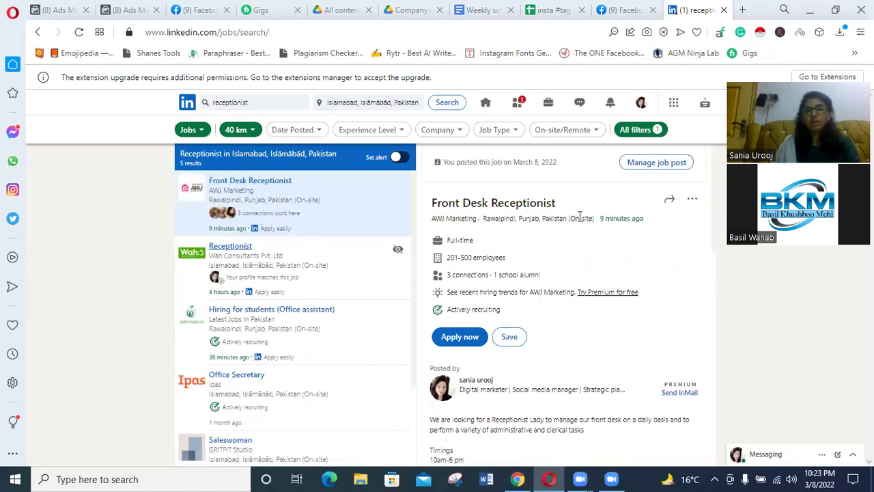
pyautogui.click(37, 34)
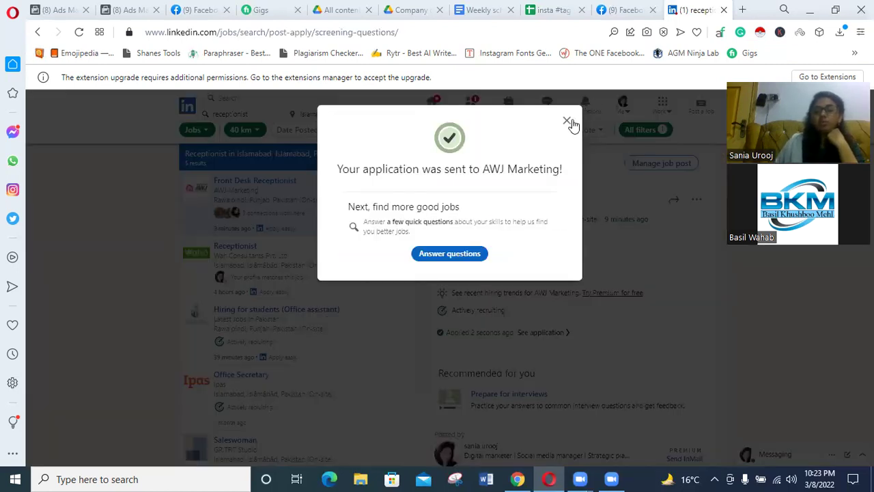
pyautogui.click(569, 121)
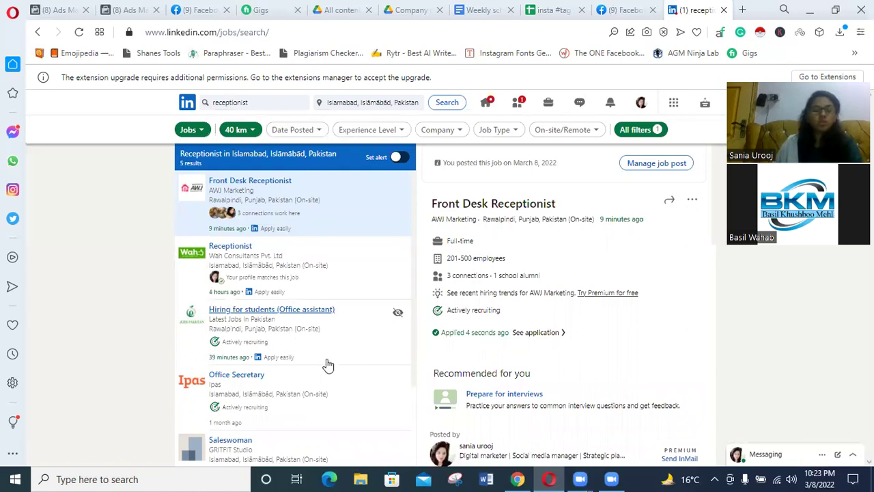
# Start an application for the Receptionist job at Wah Consultants Pvt. Ltd, then leave it unsubmitted with the answers saved.
pyautogui.scroll(-1, 328, 357)
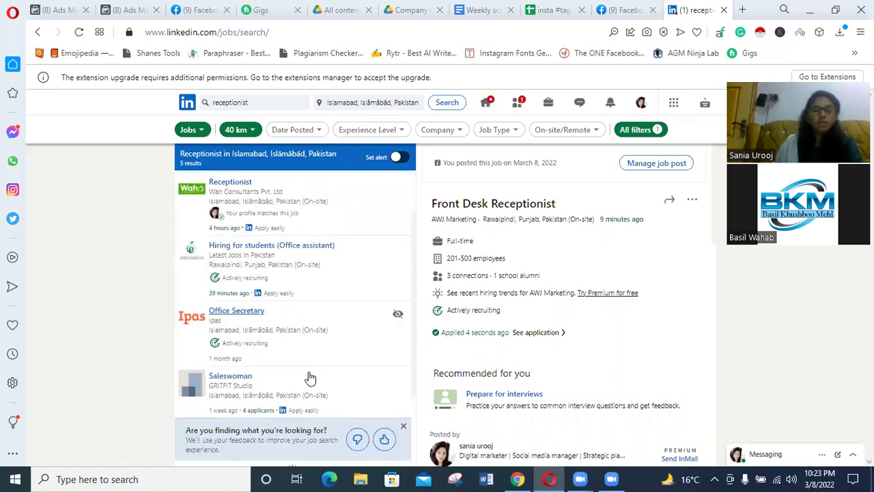
pyautogui.scroll(1, 308, 379)
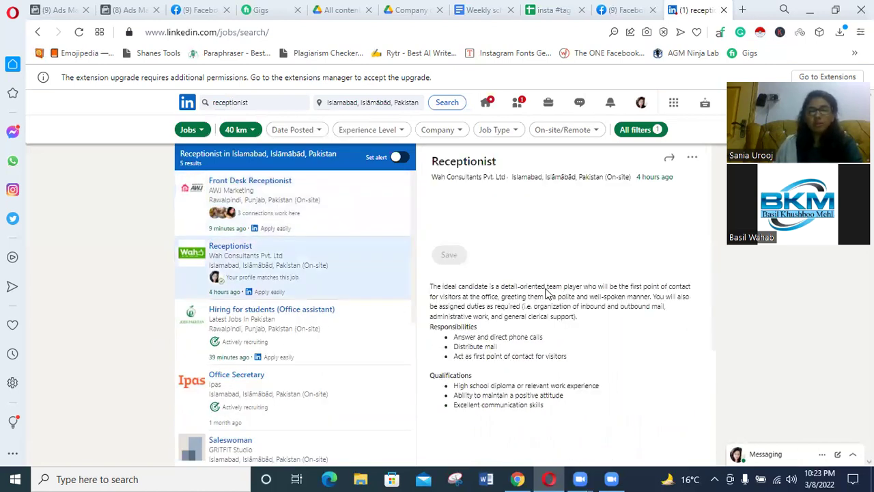
pyautogui.click(460, 292)
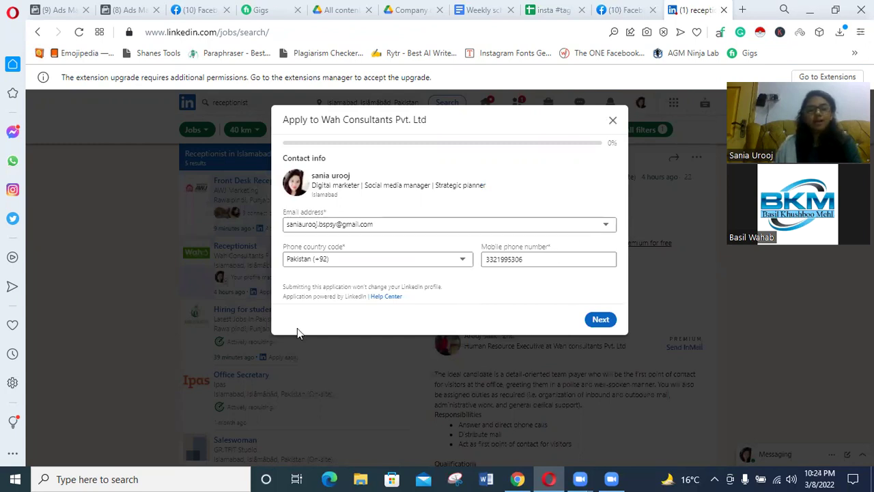
pyautogui.click(612, 120)
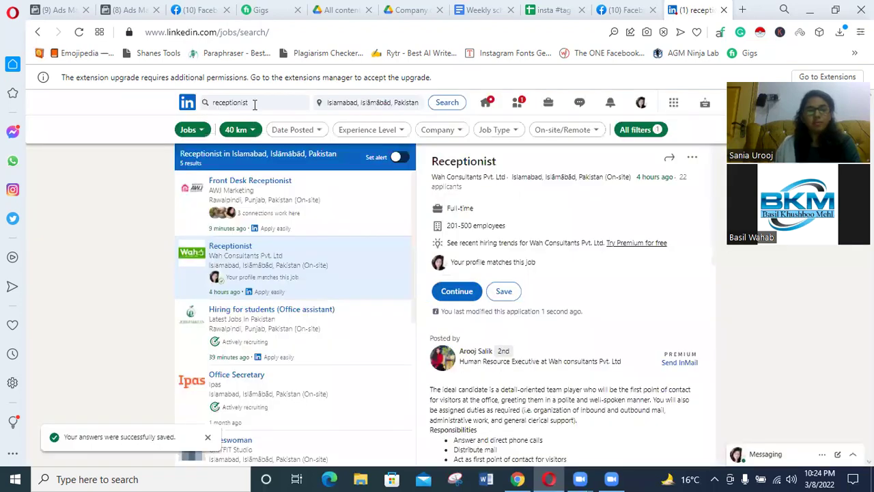
# Replace the job search term with social media manager and search within Islamabad.
pyautogui.moveTo(508, 477)
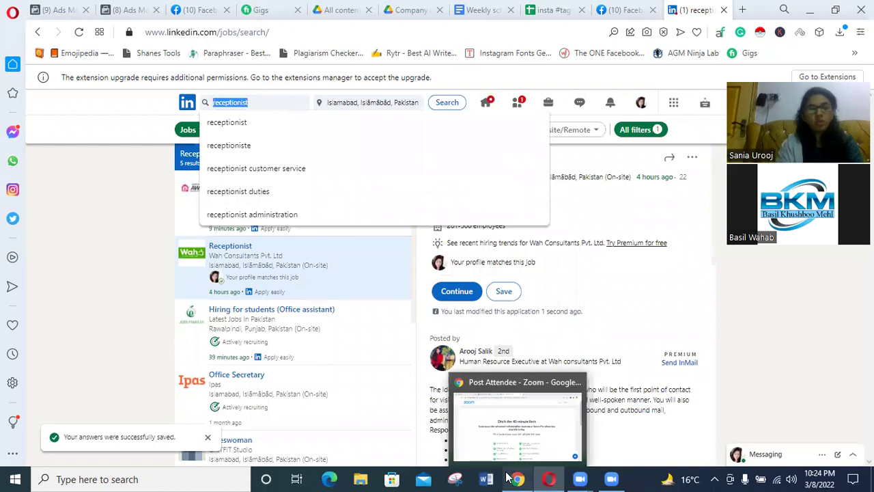
pyautogui.press('BackSpace')
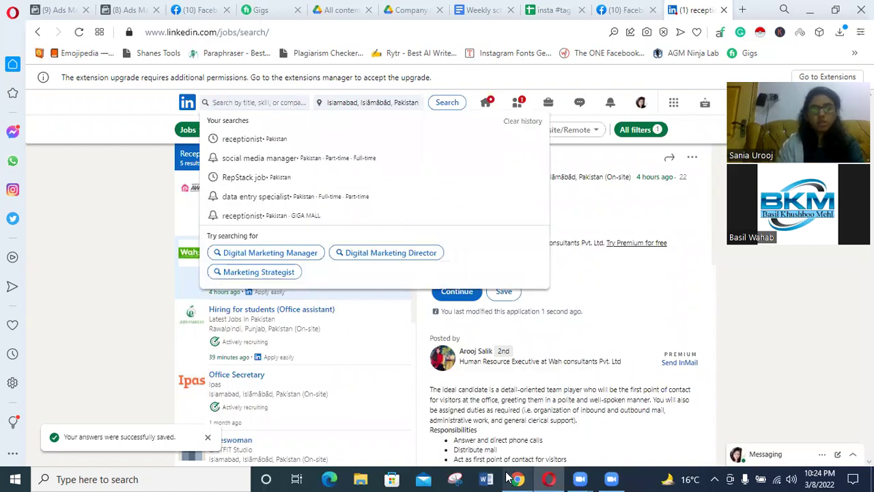
pyautogui.write('social media manager')
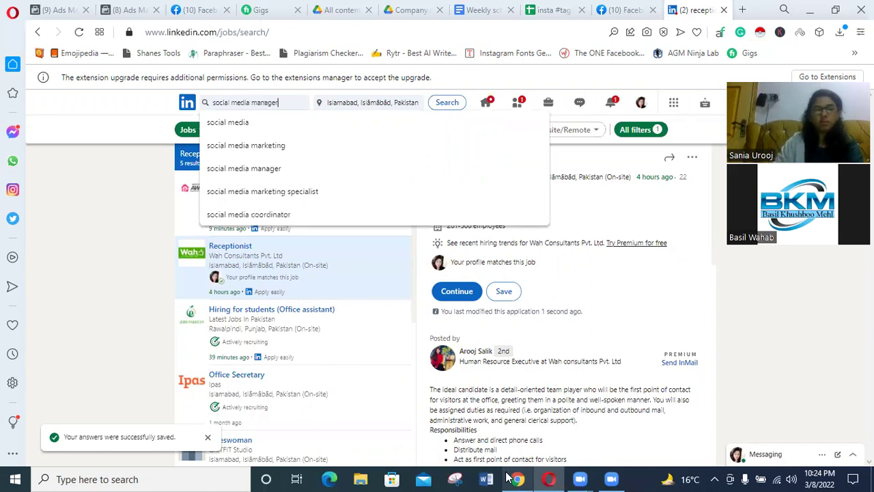
pyautogui.press('Return')
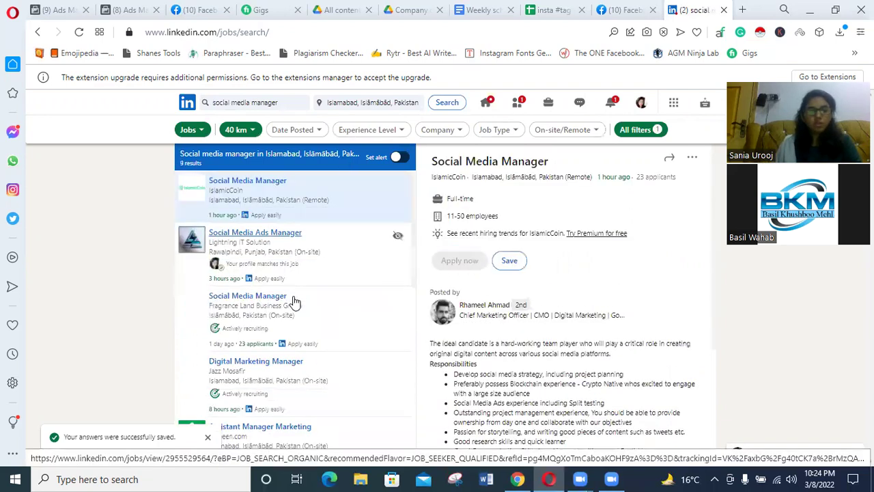
# Look through the social media manager results and open the Social Media Ads Manager listing from Lightning IT Solution.
pyautogui.scroll(-3, 280, 300)
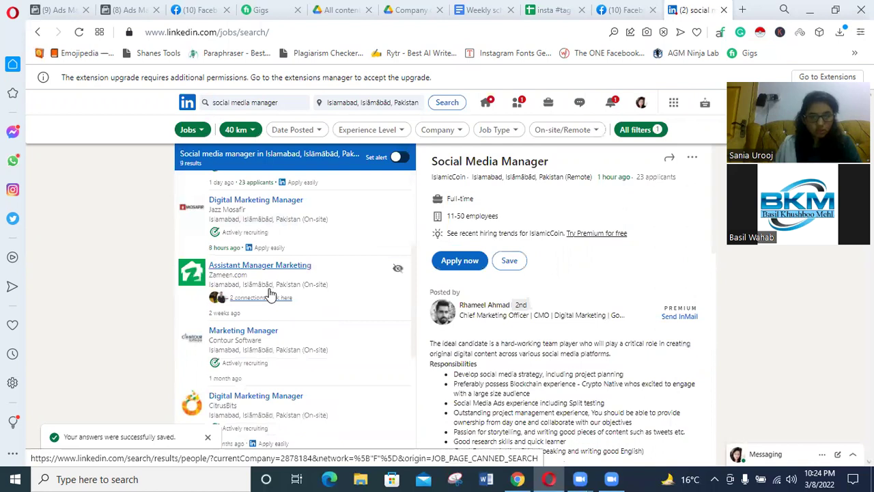
pyautogui.scroll(-1, 270, 297)
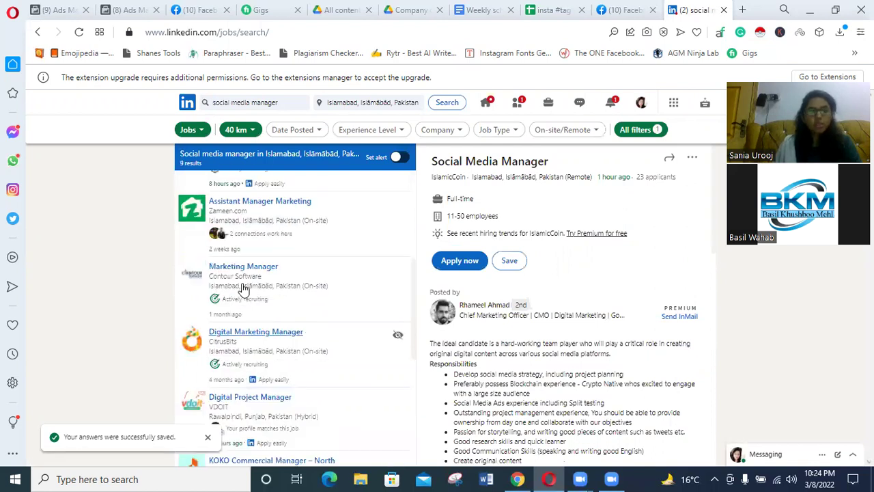
pyautogui.scroll(-1, 243, 288)
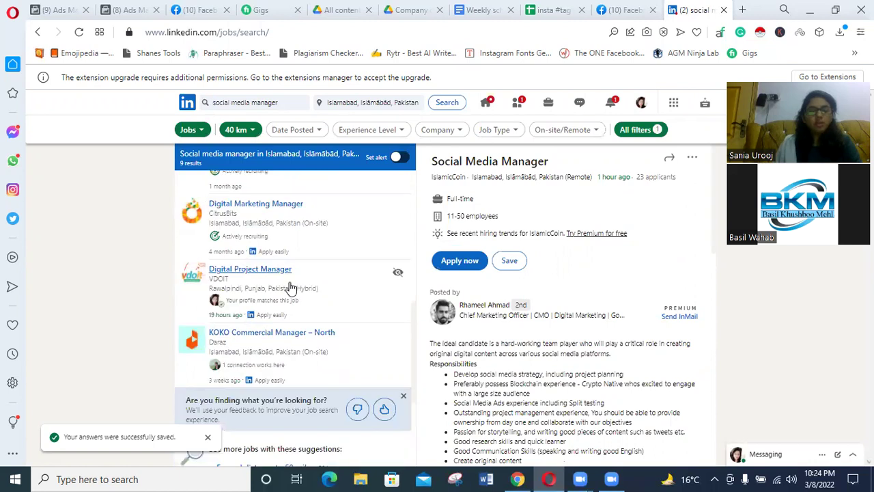
pyautogui.scroll(1, 289, 286)
pyautogui.scroll(3, 307, 387)
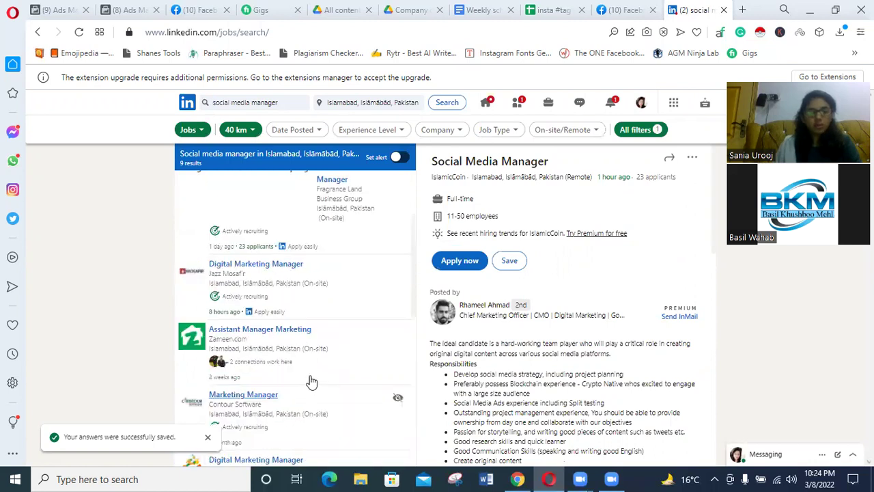
pyautogui.scroll(1, 183, 219)
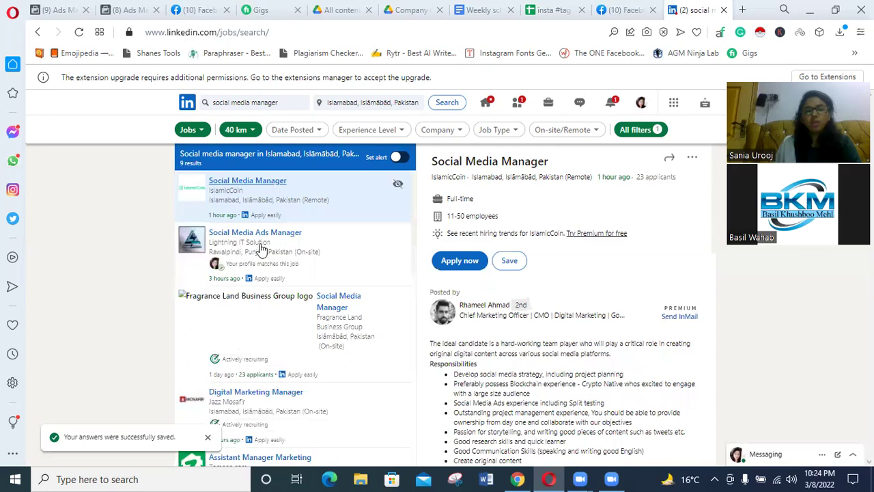
pyautogui.click(305, 250)
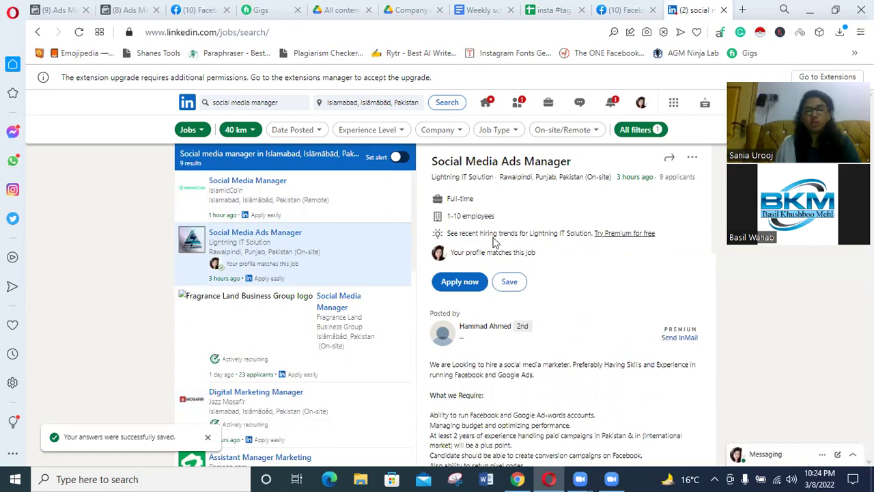
# Examine the Social Media Ads Manager listing's company size and requirements, and look further through the job results.
pyautogui.scroll(-1, 546, 291)
pyautogui.scroll(1, 505, 247)
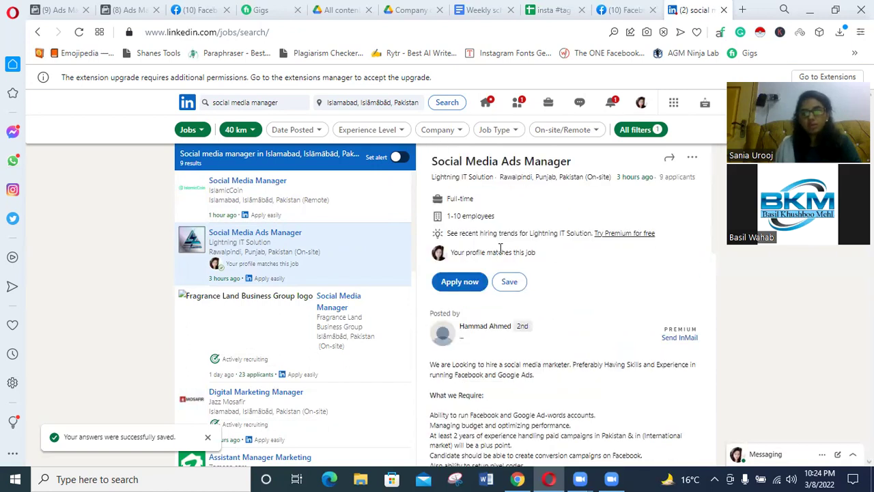
pyautogui.moveTo(452, 216); pyautogui.dragTo(507, 216)
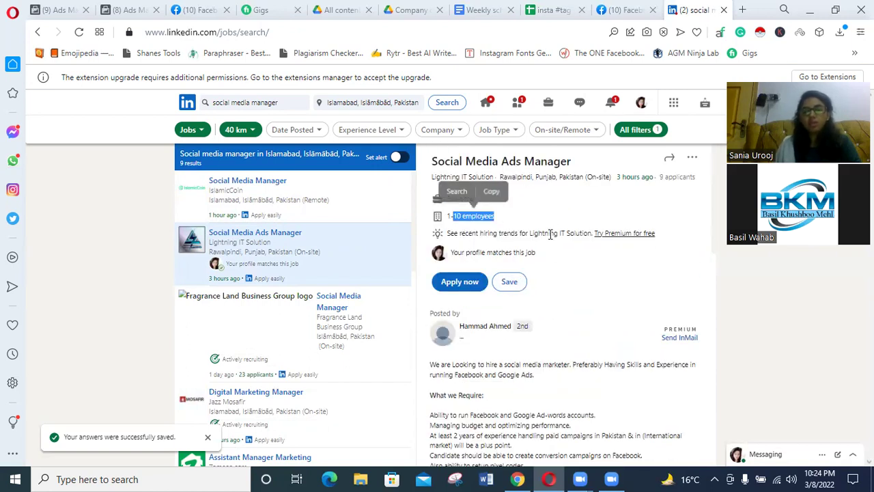
pyautogui.scroll(-1, 553, 250)
pyautogui.scroll(-1, 326, 328)
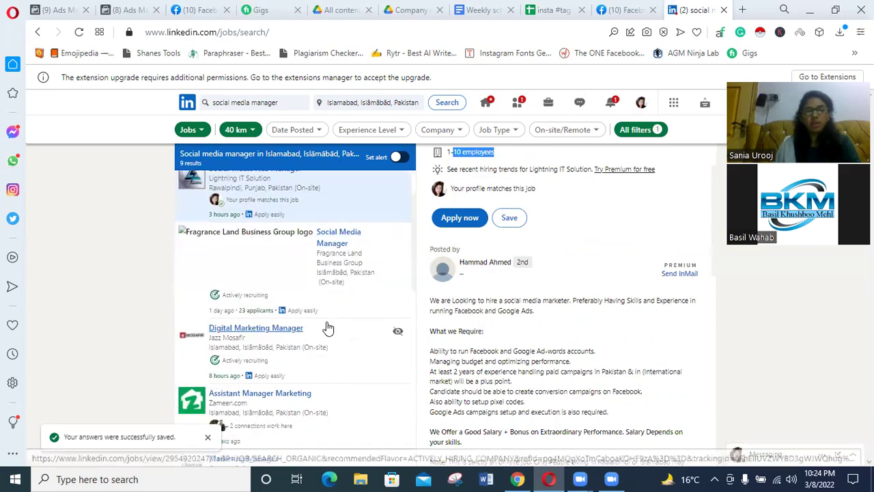
pyautogui.scroll(-1, 393, 335)
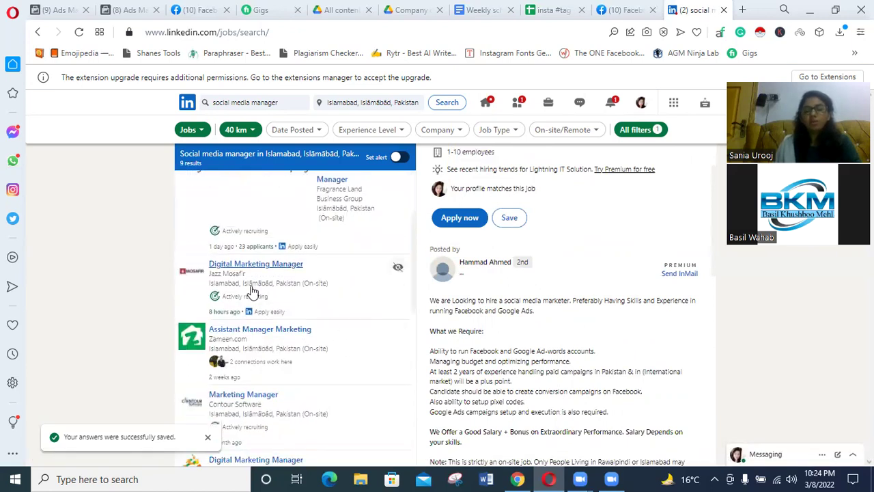
# Open the Digital Marketing Manager listing from Jazz Mosafir, read its description, and look further through the job results.
pyautogui.click(253, 290)
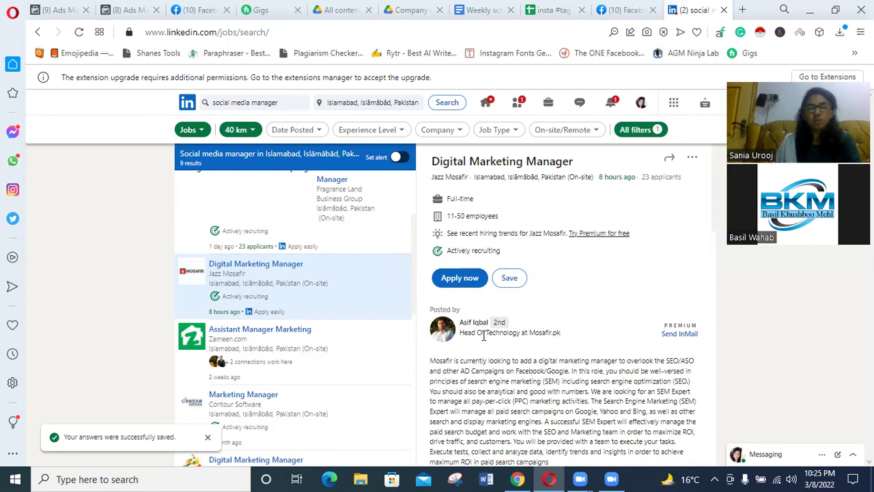
pyautogui.scroll(-2, 506, 266)
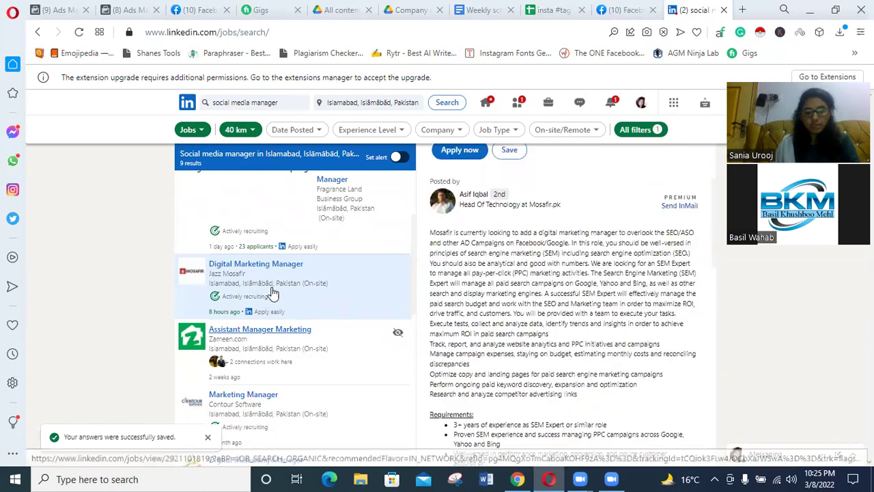
pyautogui.scroll(-3, 273, 294)
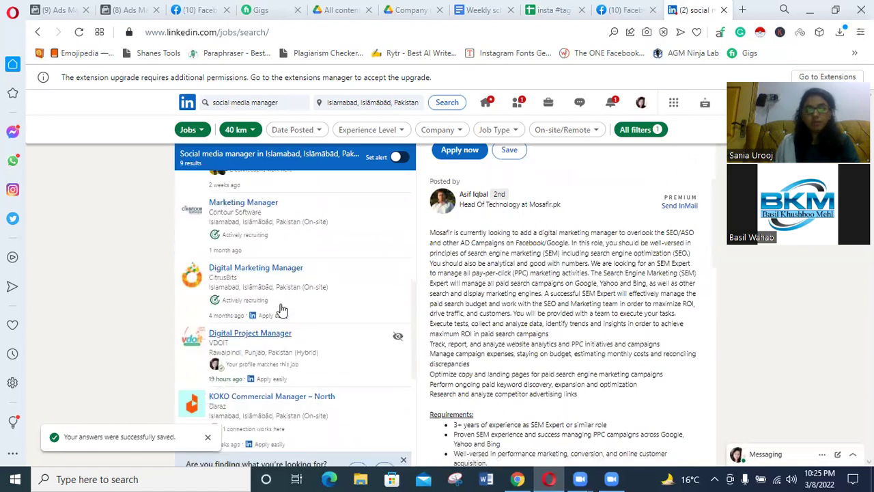
# Open the Digital Marketing Manager listing from CitrusBits and examine its responsibilities and requirements.
pyautogui.click(373, 293)
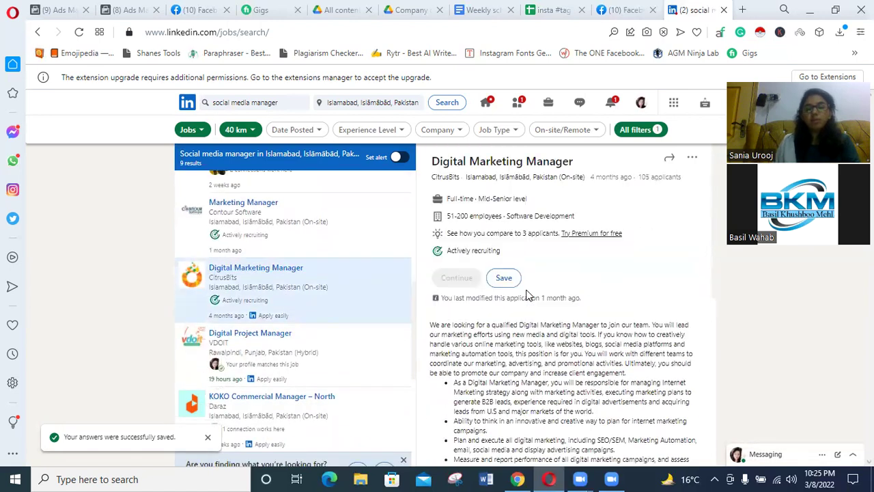
pyautogui.scroll(-2, 525, 295)
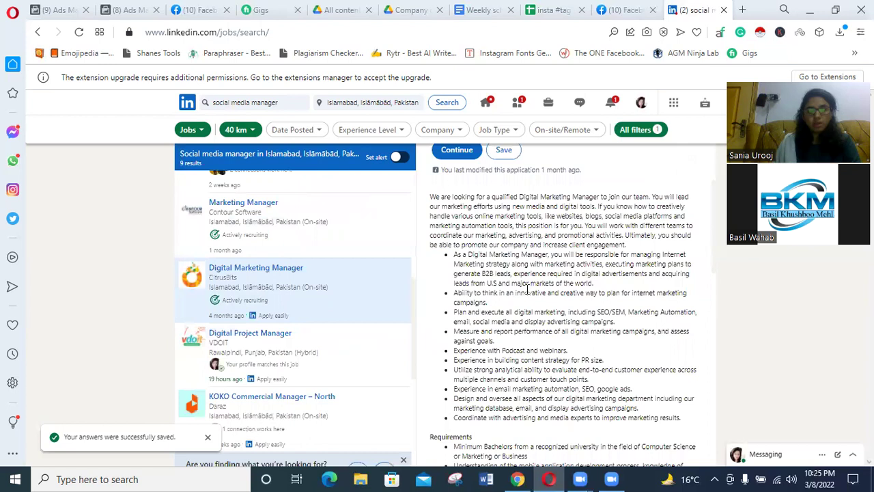
pyautogui.scroll(-1, 527, 289)
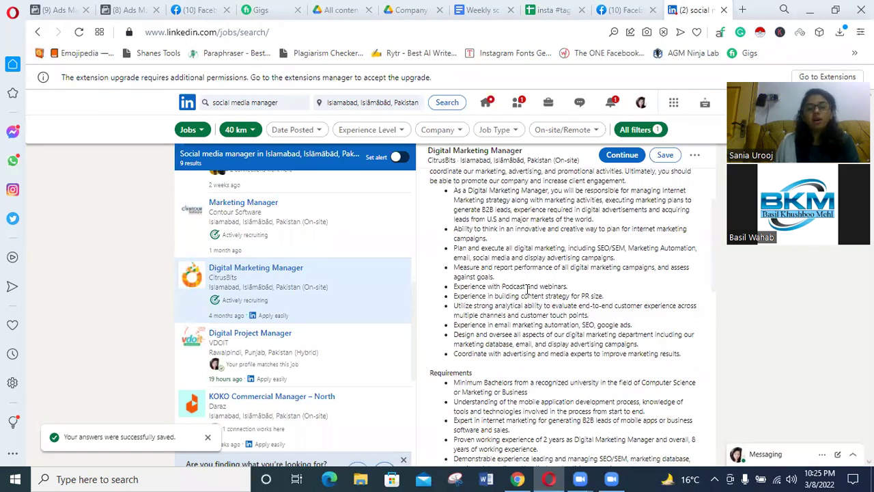
pyautogui.scroll(-1, 527, 290)
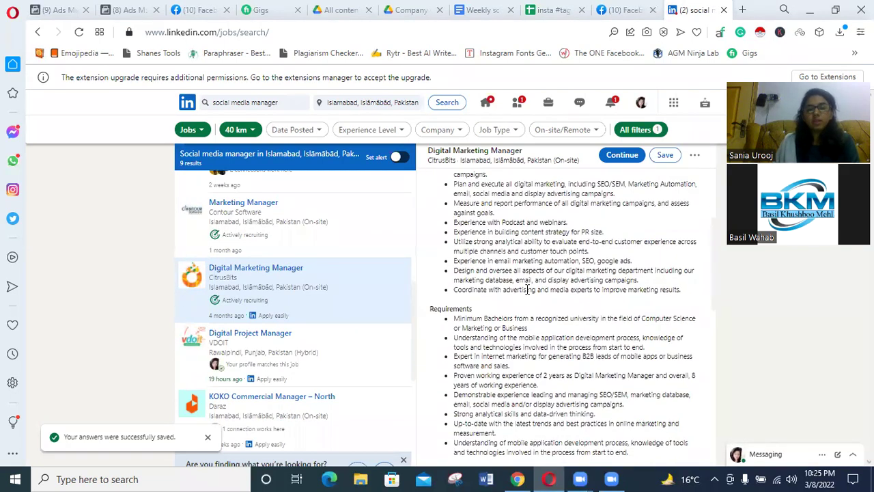
pyautogui.scroll(-1, 527, 290)
pyautogui.scroll(-2, 313, 351)
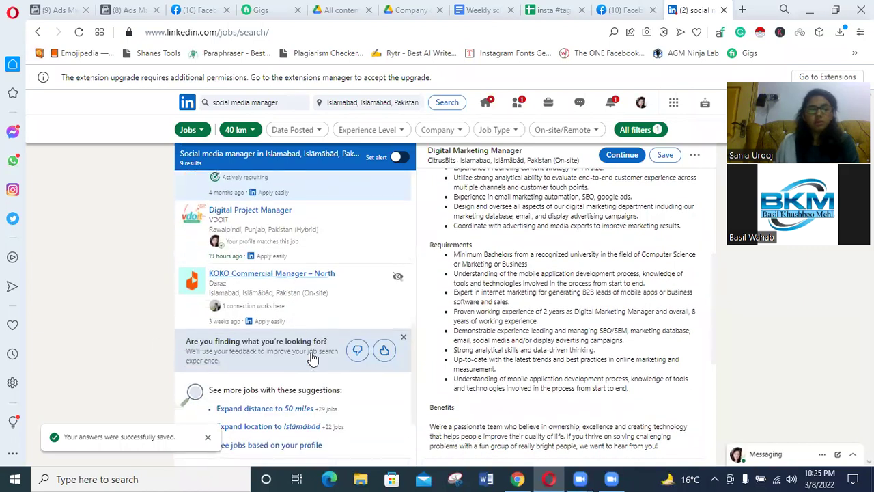
# Start an application for the Social Media Ads Manager job at Lightning IT Solution, keeping the prefilled contact details and the attached resume.
pyautogui.scroll(3, 314, 352)
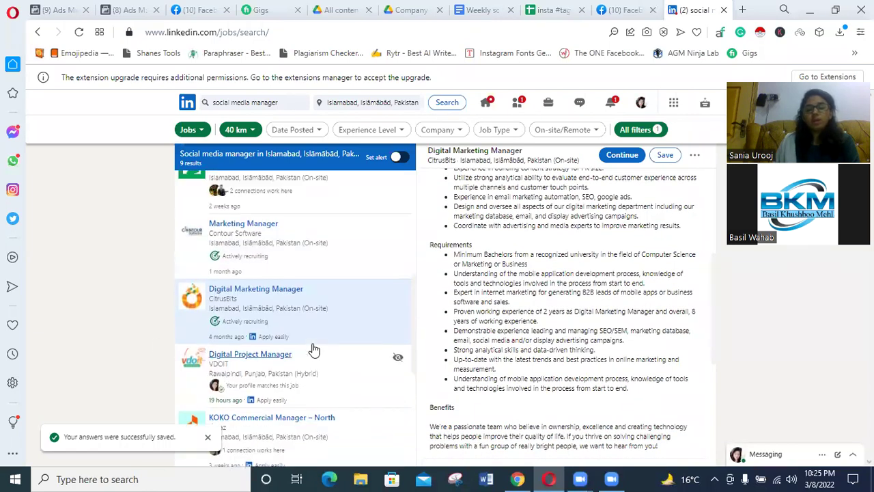
pyautogui.scroll(4, 334, 342)
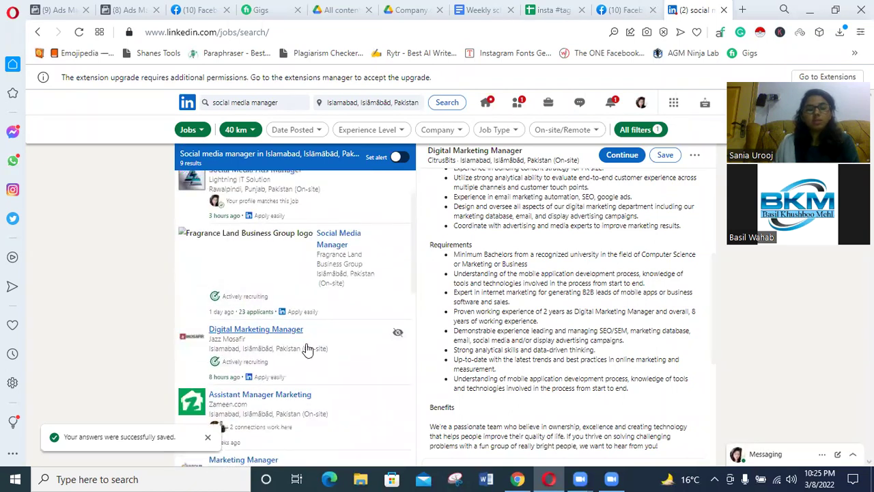
pyautogui.click(229, 273)
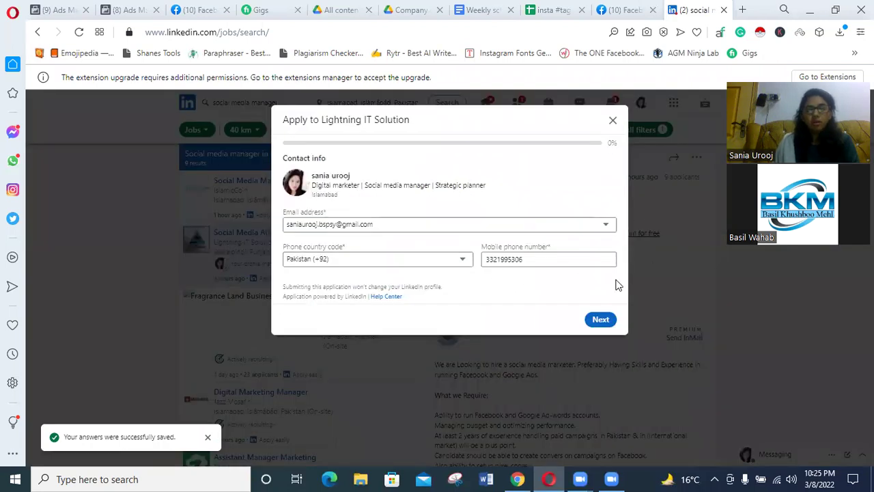
pyautogui.moveTo(566, 258); pyautogui.dragTo(451, 266)
pyautogui.click(536, 255)
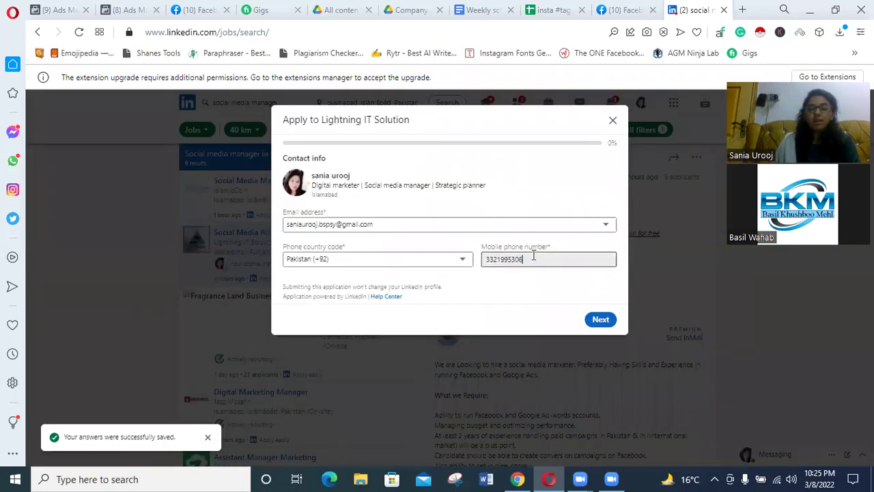
pyautogui.click(604, 322)
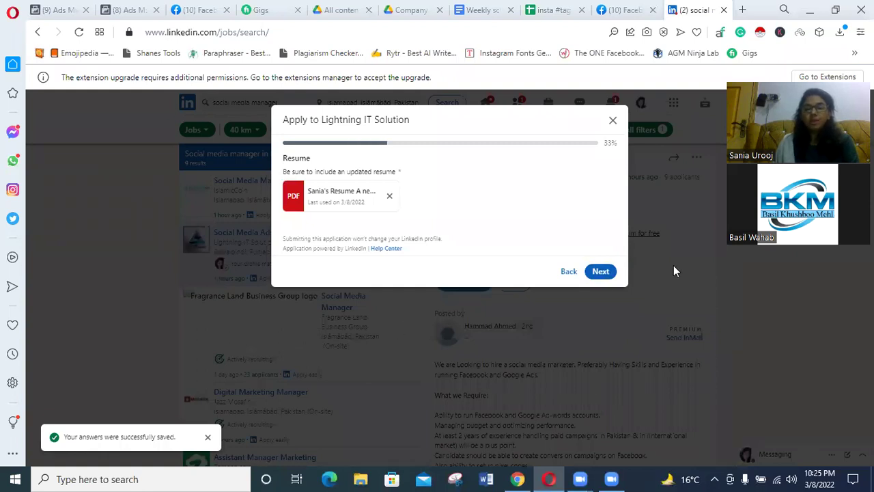
pyautogui.click(601, 272)
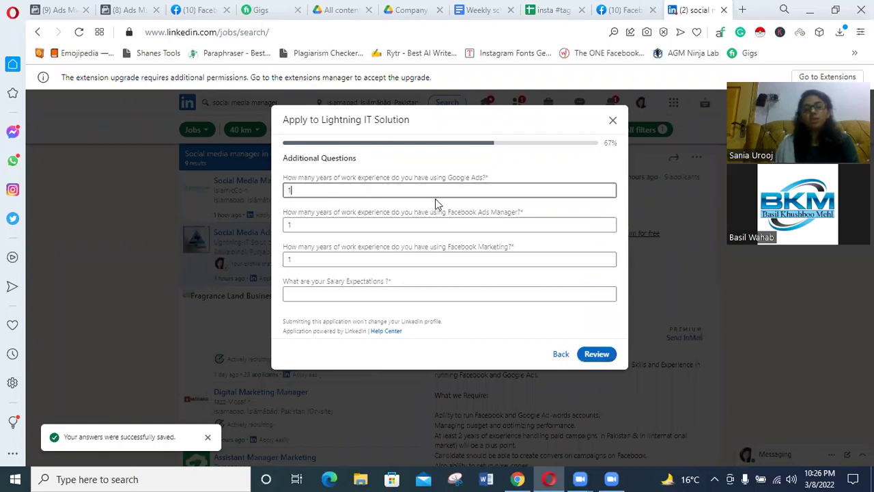
# Keep 1 year of experience for Google Ads, Facebook Ads Manager and Facebook Marketing, and enter 50000 as the salary expectation.
pyautogui.click(451, 229)
pyautogui.click(463, 258)
pyautogui.click(409, 296)
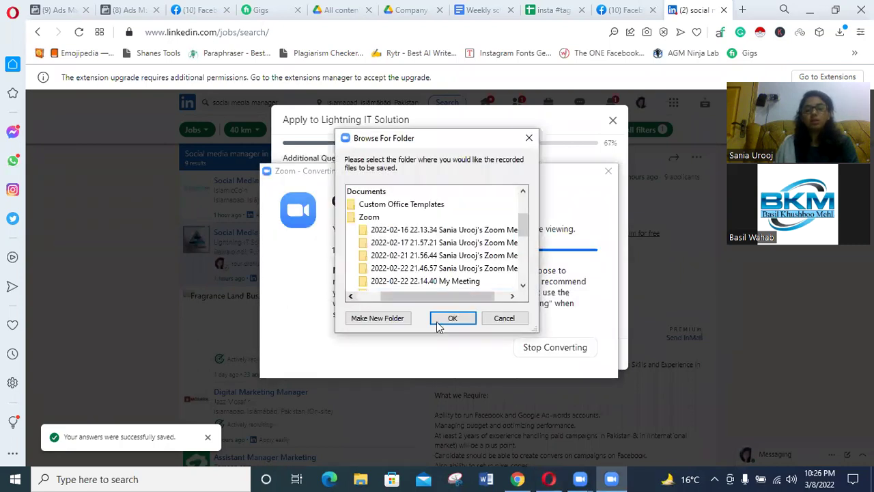
# Choose the Desktop as the save folder for the converted Zoom recording and close the folder window that opens.
pyautogui.scroll(2, 381, 231)
pyautogui.click(362, 255)
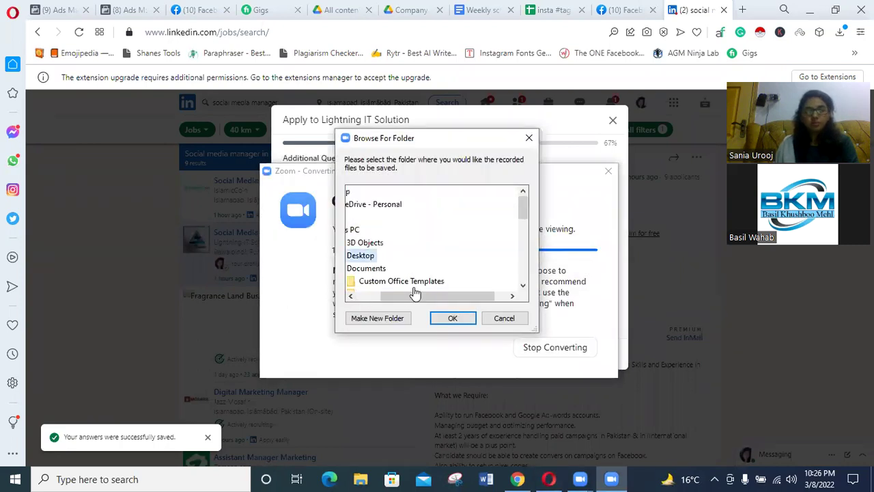
pyautogui.click(451, 318)
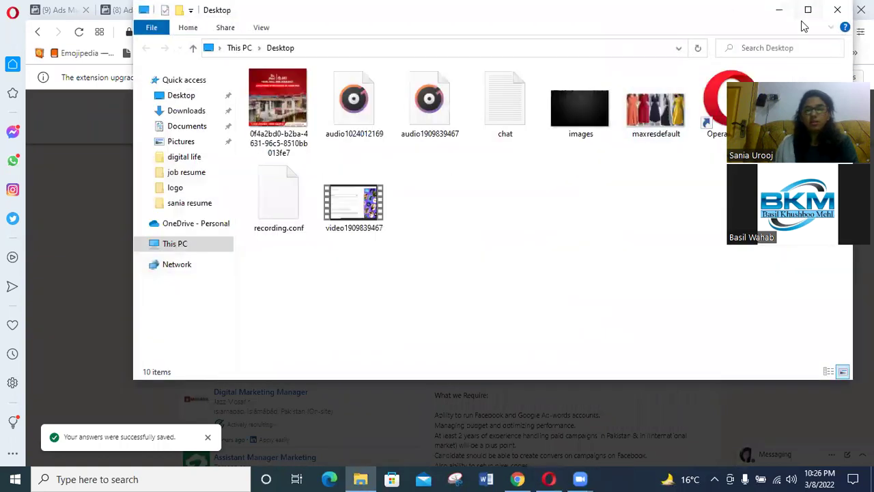
pyautogui.click(836, 10)
# Review the Lightning IT Solution application, submit it with the option to follow the company enabled, and dismiss the skill badge suggestion.
pyautogui.click(596, 356)
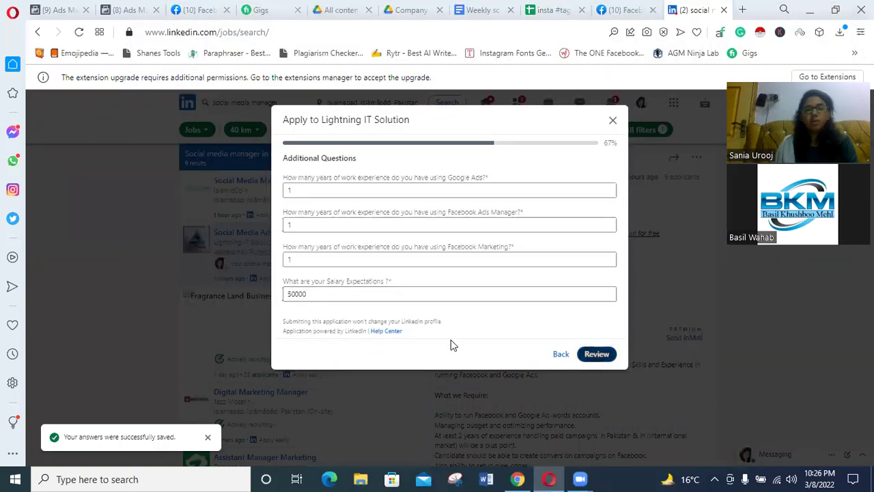
pyautogui.scroll(-3, 438, 272)
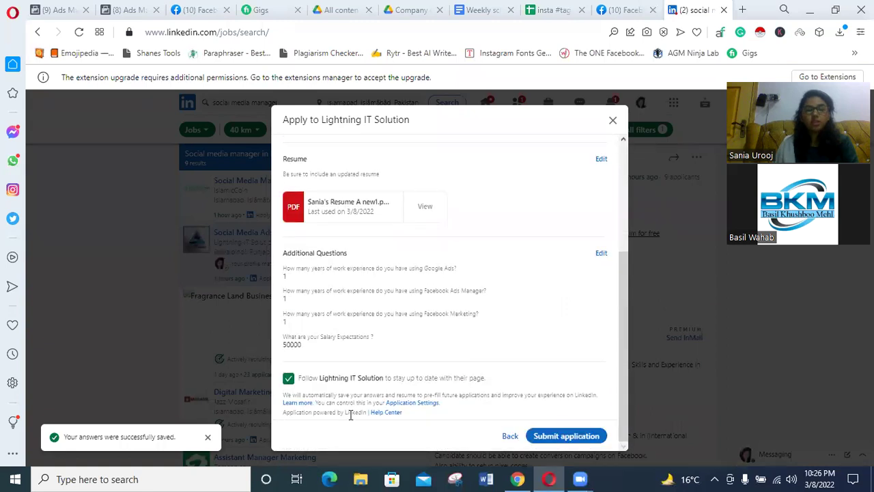
pyautogui.scroll(2, 343, 359)
pyautogui.scroll(-2, 338, 410)
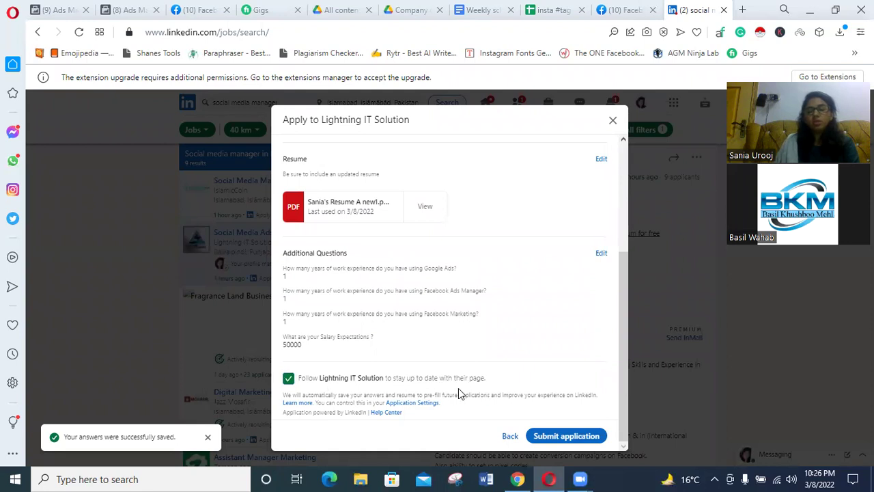
pyautogui.click(288, 377)
pyautogui.click(288, 378)
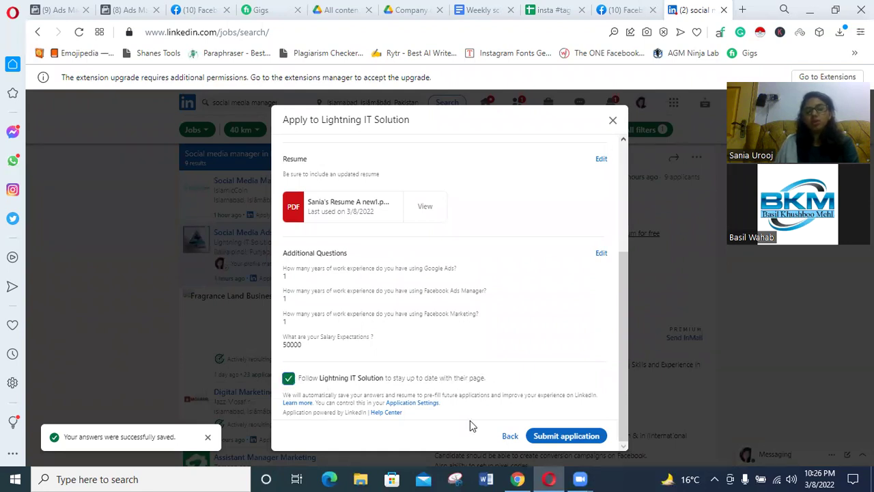
pyautogui.scroll(3, 474, 392)
pyautogui.scroll(-3, 476, 391)
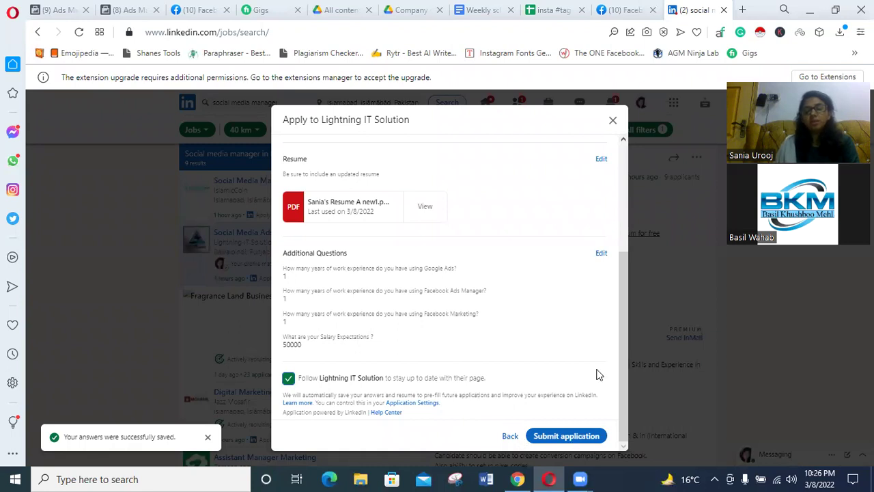
pyautogui.click(566, 435)
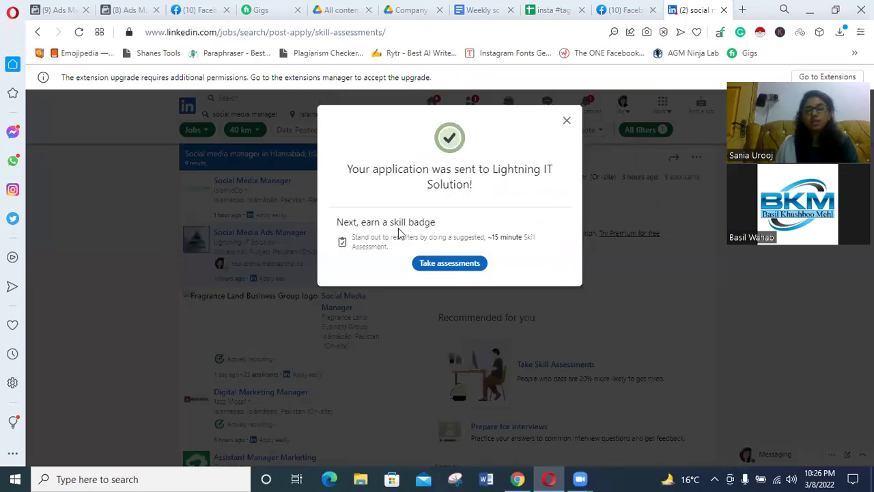
pyautogui.click(566, 120)
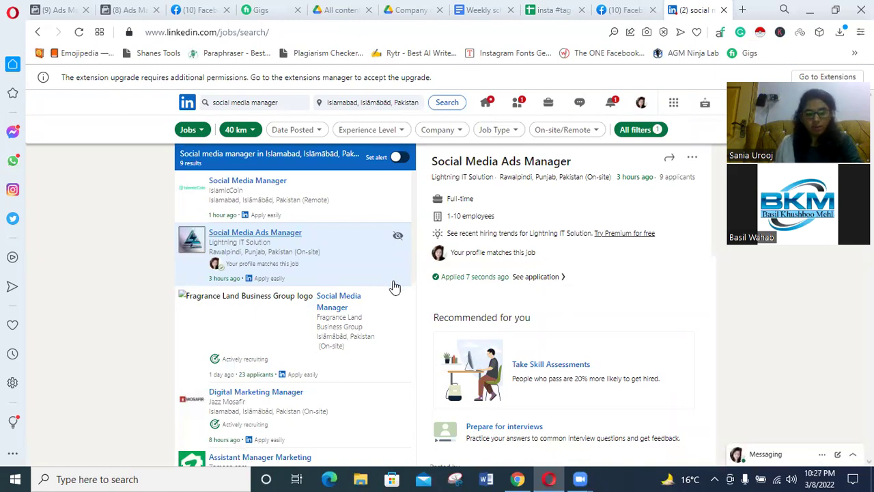
# Look through the submitted job's recommendations and reopen the Digital Marketing Manager listing from Jazz Mosafir to check its details.
pyautogui.scroll(-2, 523, 321)
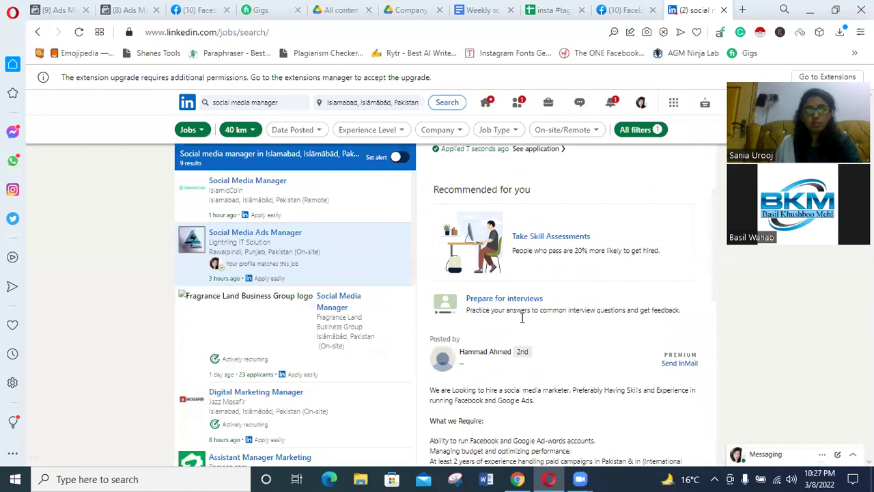
pyautogui.scroll(-2, 305, 355)
pyautogui.click(257, 279)
pyautogui.scroll(-1, 588, 297)
pyautogui.scroll(-4, 588, 296)
pyautogui.scroll(5, 541, 333)
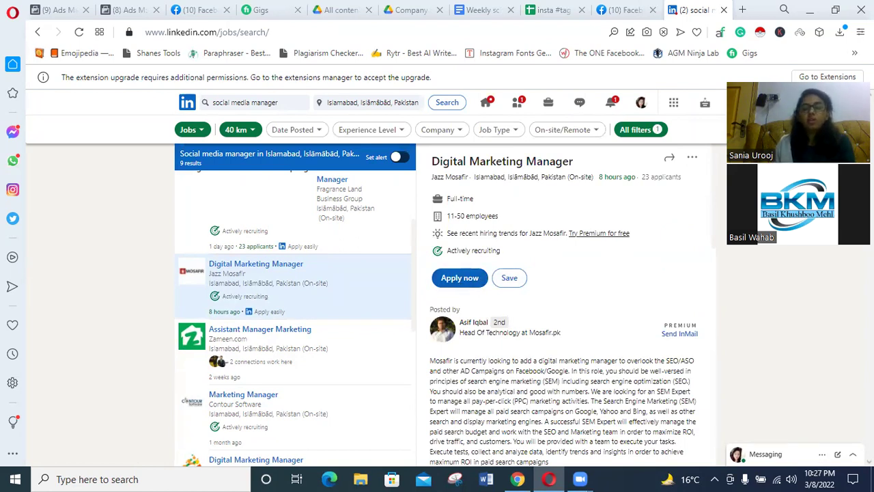
# View the overview of other LinkedIn products and business services, and close it.
pyautogui.click(674, 104)
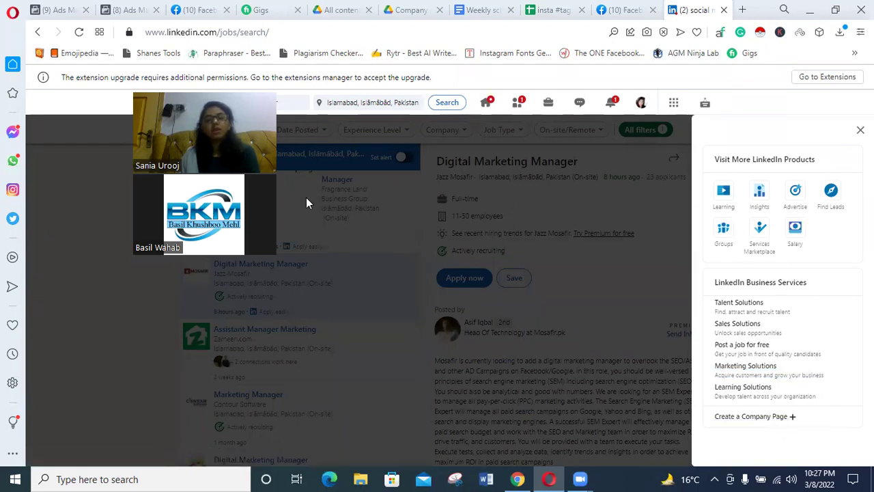
pyautogui.click(611, 229)
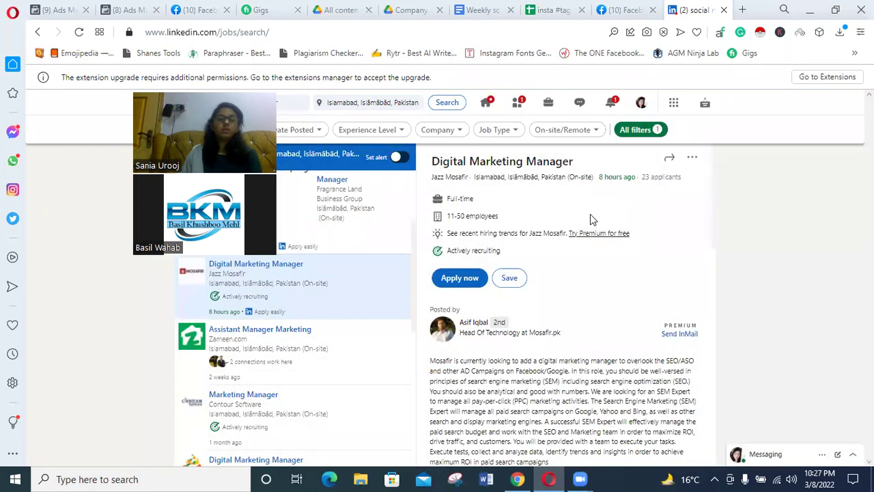